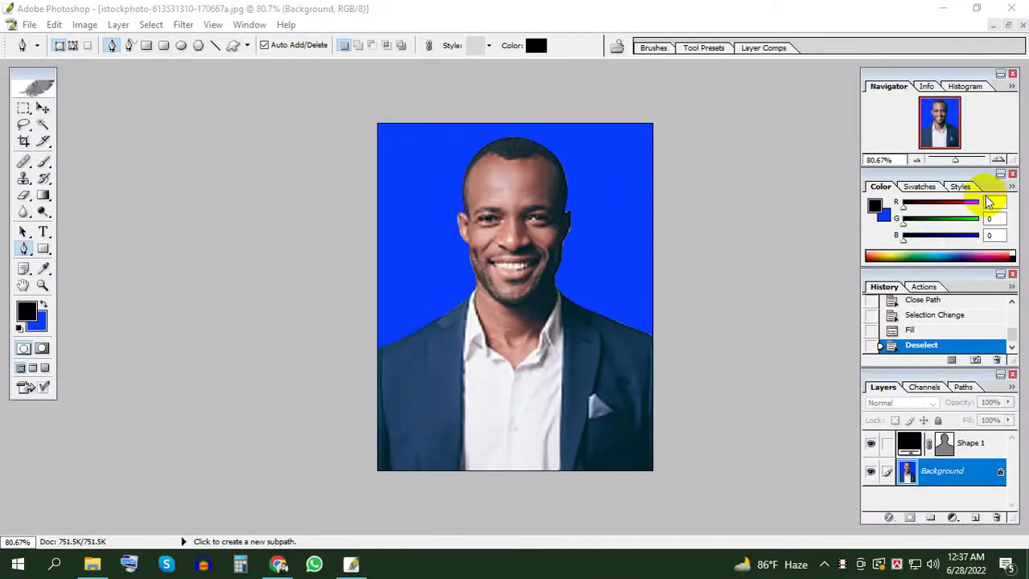
# Sample the man's forehead skin tone (R 218, G 177, B 174) as the foreground colour
pyautogui.click(647, 136)
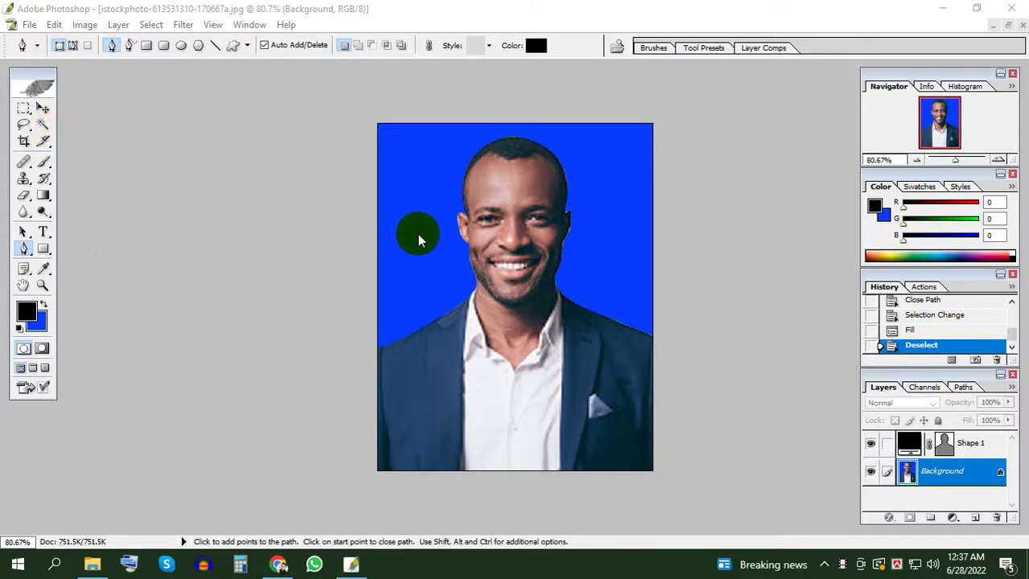
pyautogui.scroll(1, 351, 233)
pyautogui.scroll(1, 351, 233)
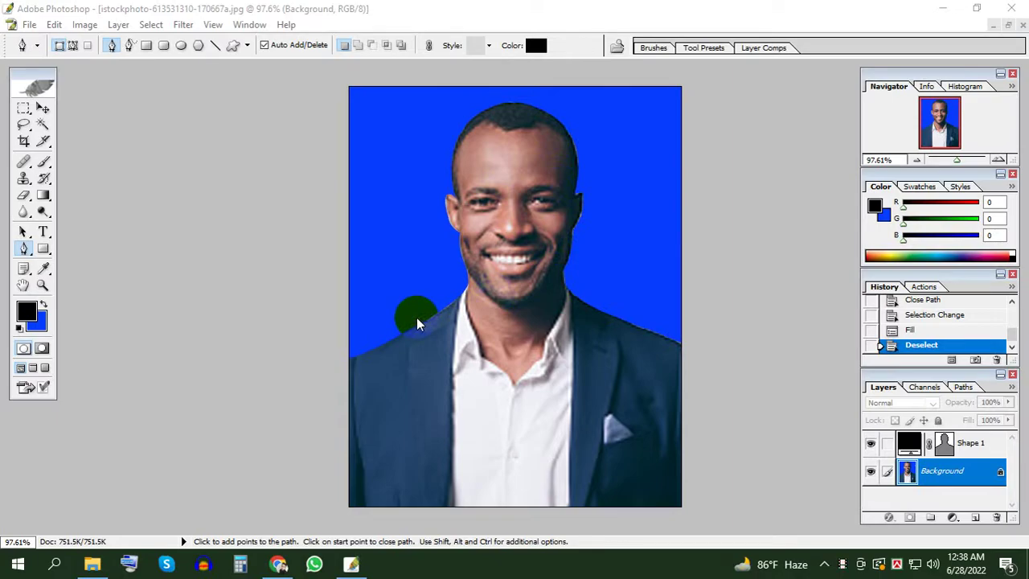
pyautogui.click(44, 269)
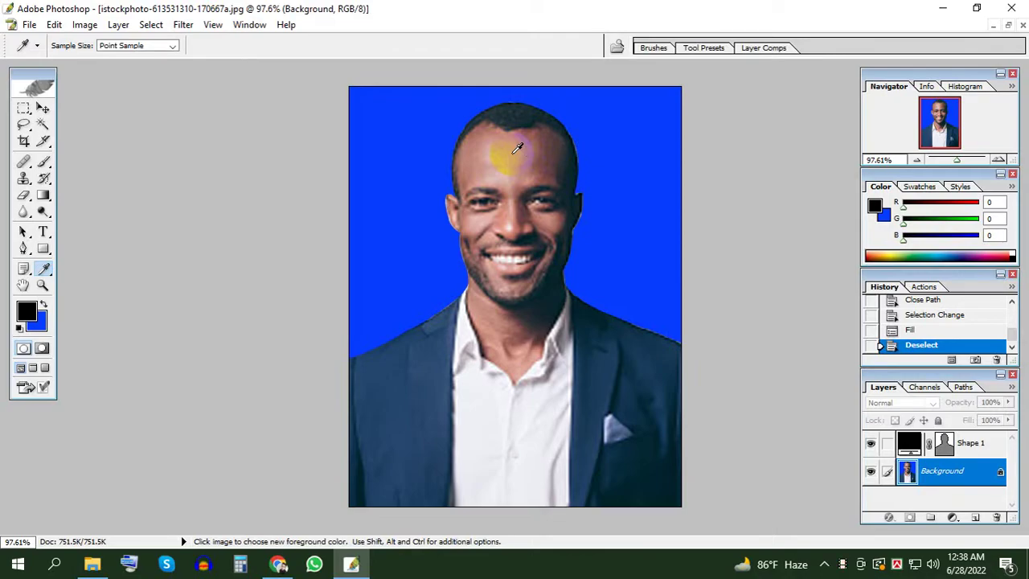
pyautogui.click(508, 161)
pyautogui.click(536, 145)
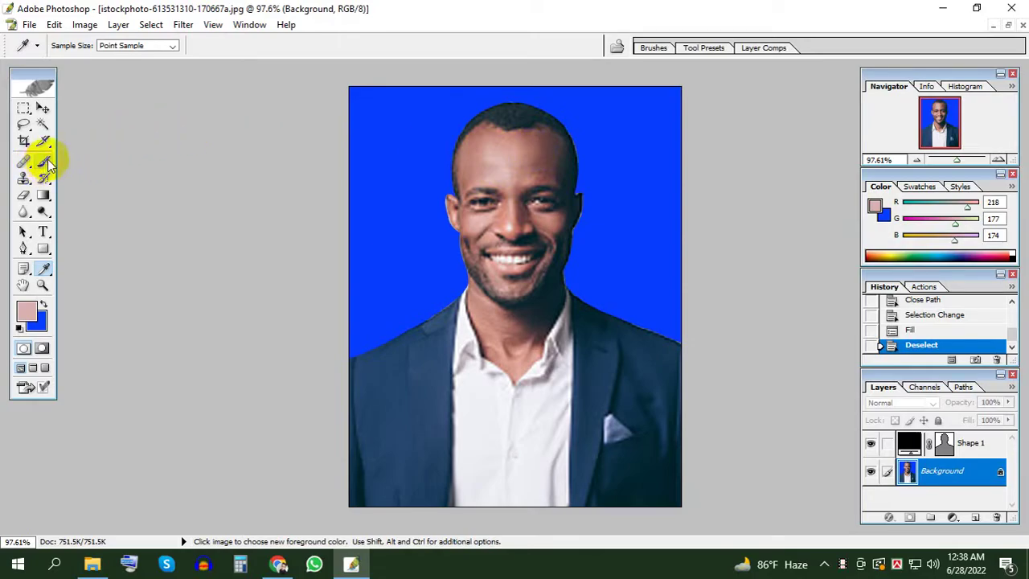
# Select the Brush tool and set its opacity and flow to 19%
pyautogui.click(45, 163)
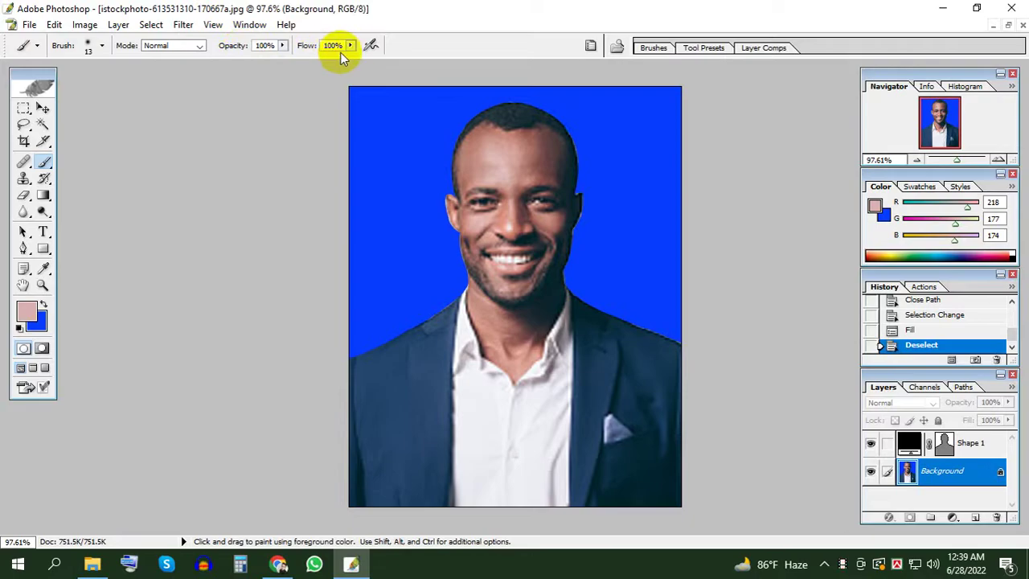
pyautogui.click(283, 45)
pyautogui.moveTo(281, 59); pyautogui.dragTo(221, 70)
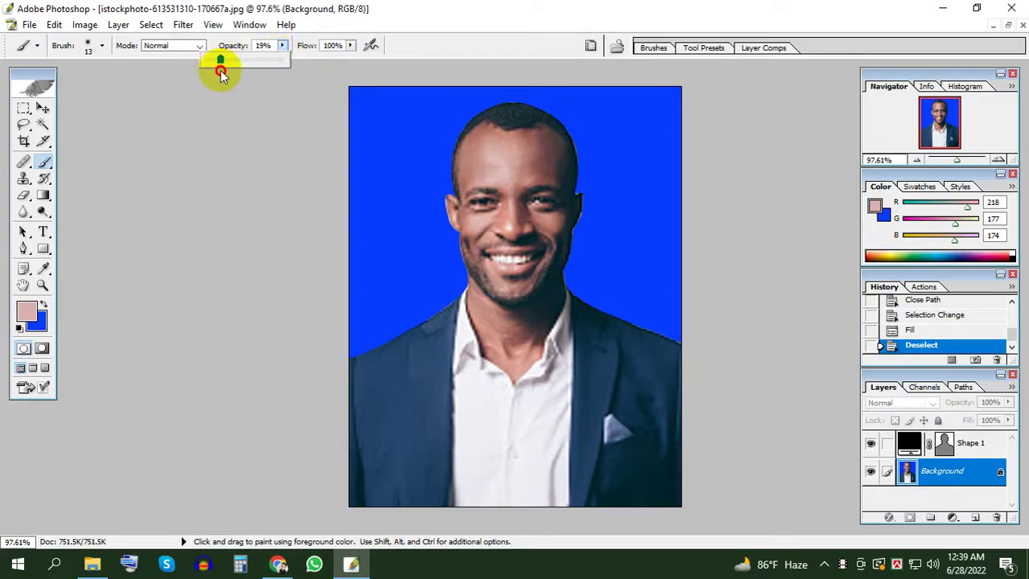
pyautogui.click(351, 46)
pyautogui.moveTo(351, 61); pyautogui.dragTo(287, 64)
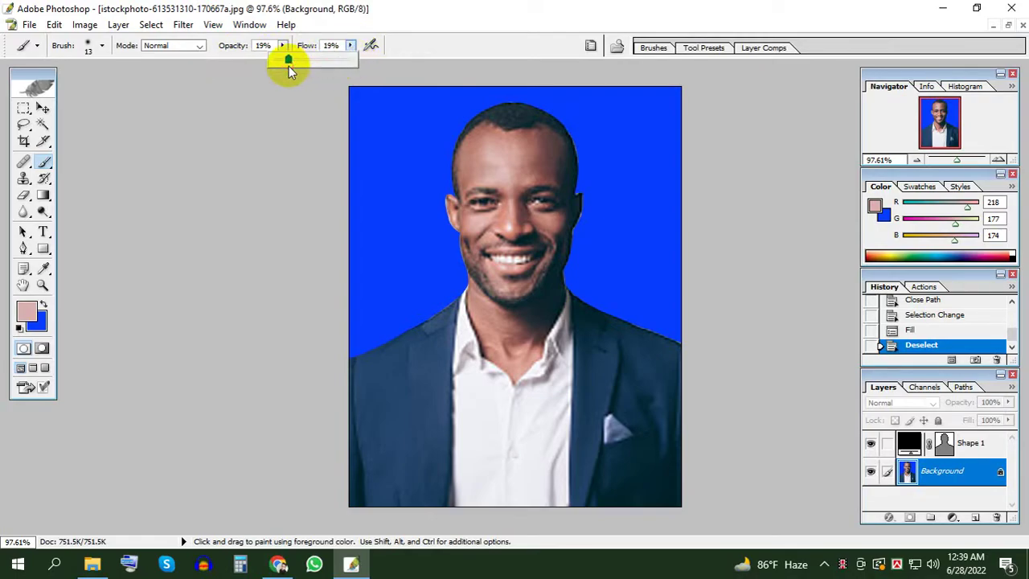
pyautogui.click(311, 84)
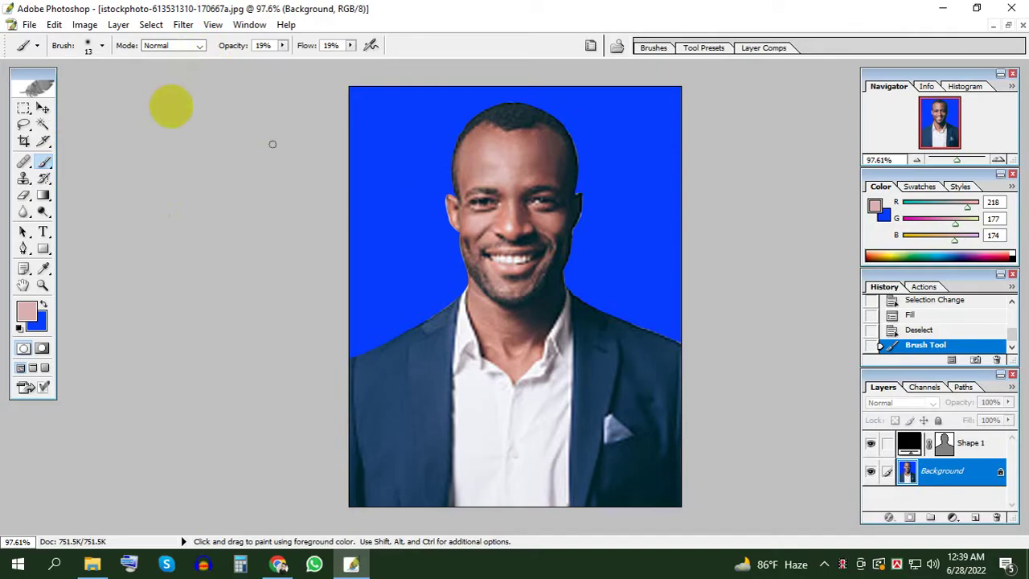
# Set the brush to a soft 32 px tip
pyautogui.click(102, 45)
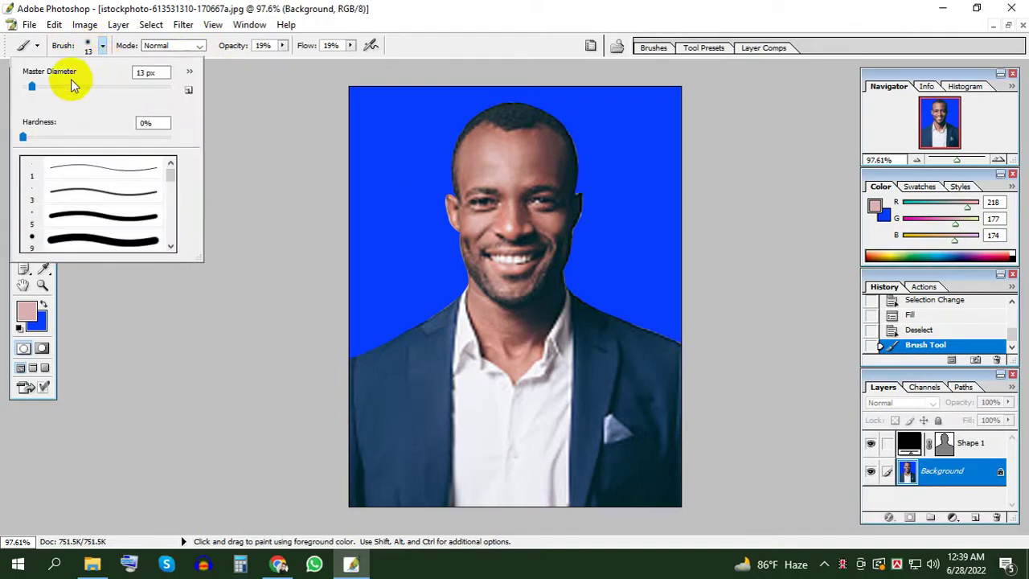
pyautogui.moveTo(32, 86); pyautogui.dragTo(45, 89)
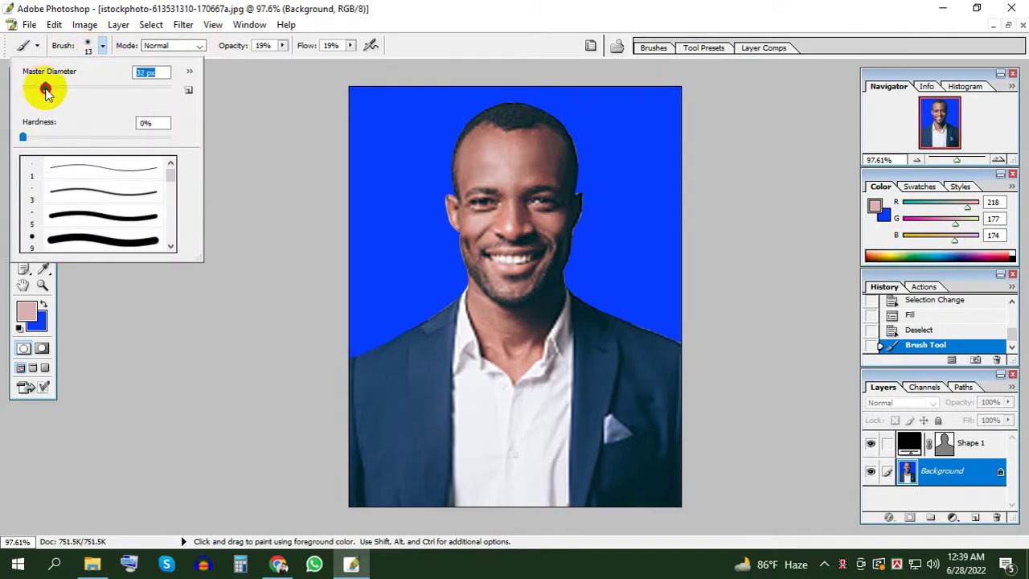
pyautogui.click(228, 137)
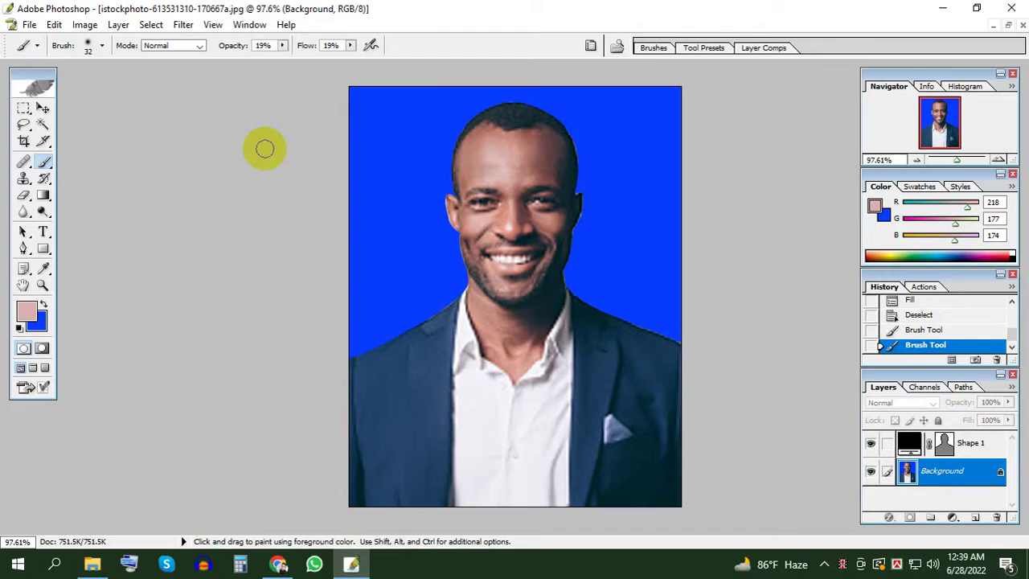
# Drop the brush to 30 px, resample a lighter forehead tone (R 218, G 183, B 180), and zoom in
pyautogui.press('[')
pyautogui.press('[')
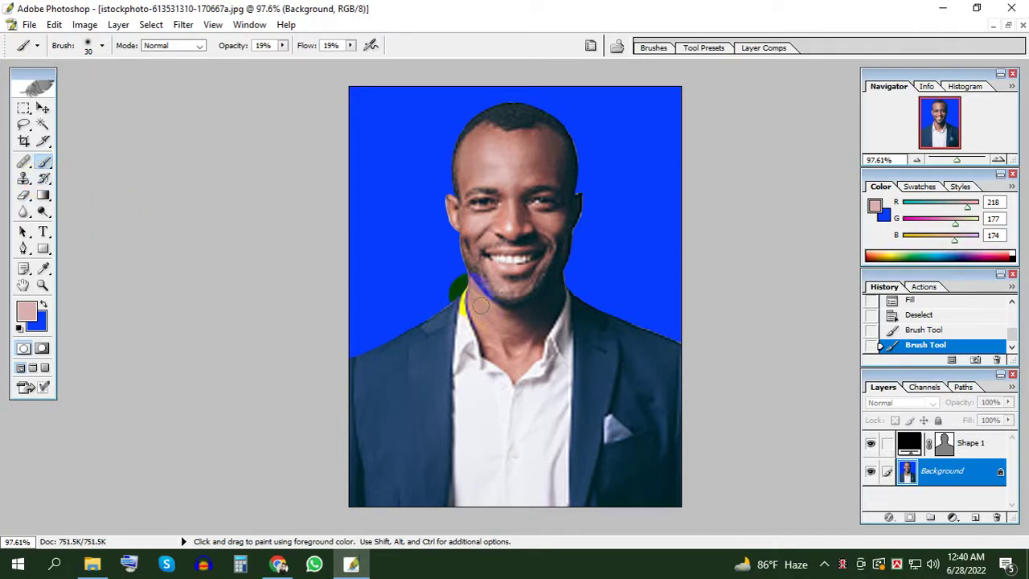
pyautogui.moveTo(460, 259); pyautogui.dragTo(496, 234)
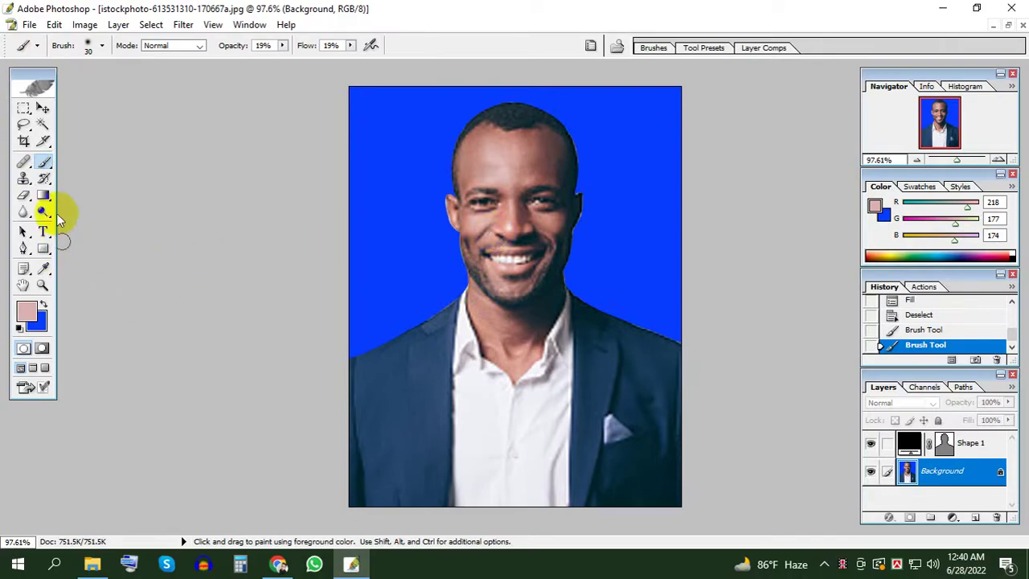
pyautogui.click(44, 269)
pyautogui.click(492, 159)
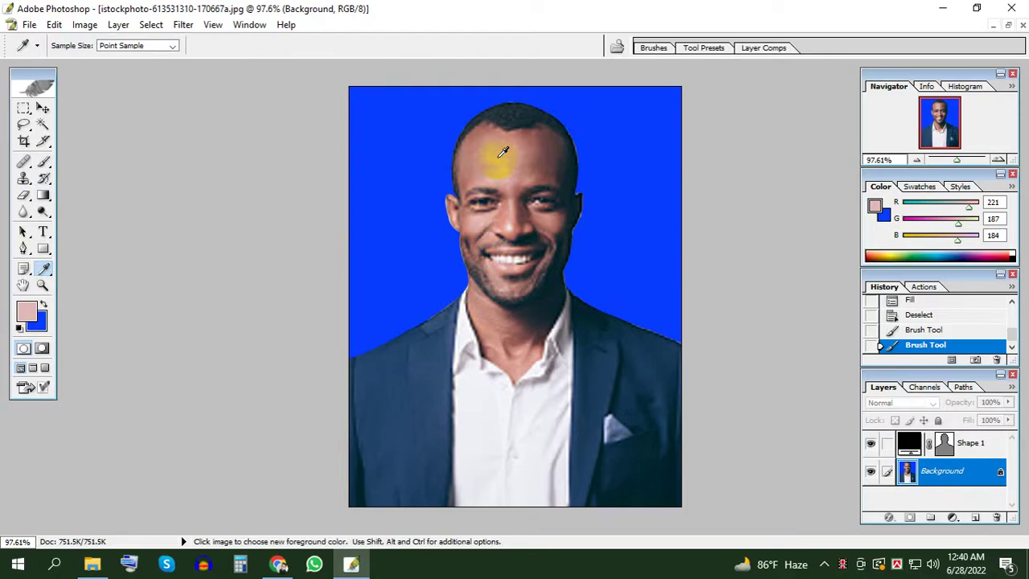
pyautogui.click(496, 156)
pyautogui.click(44, 164)
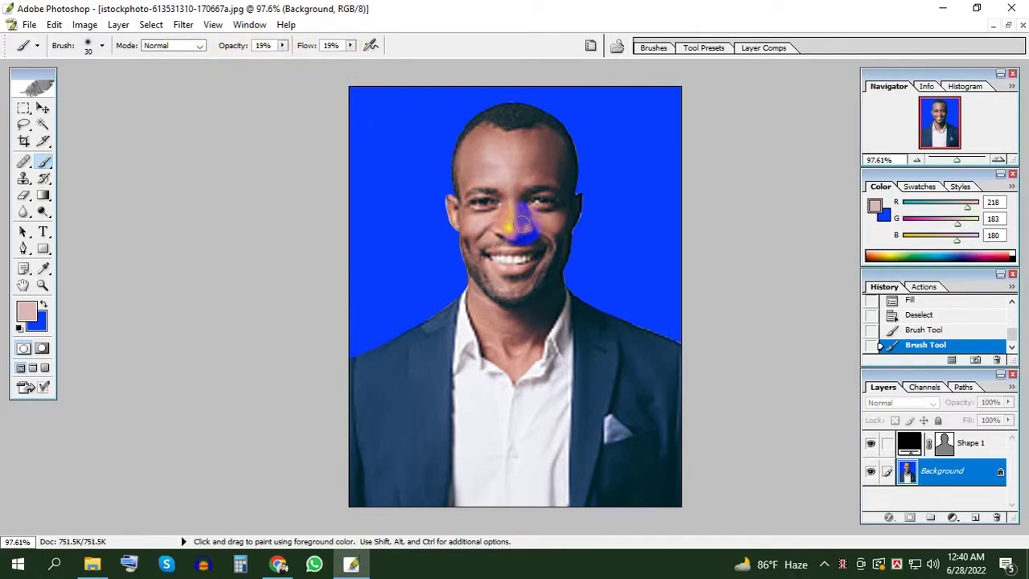
pyautogui.press('ctrl')
pyautogui.hotkey('ctrl', '+')
pyautogui.hotkey('ctrl', '+')
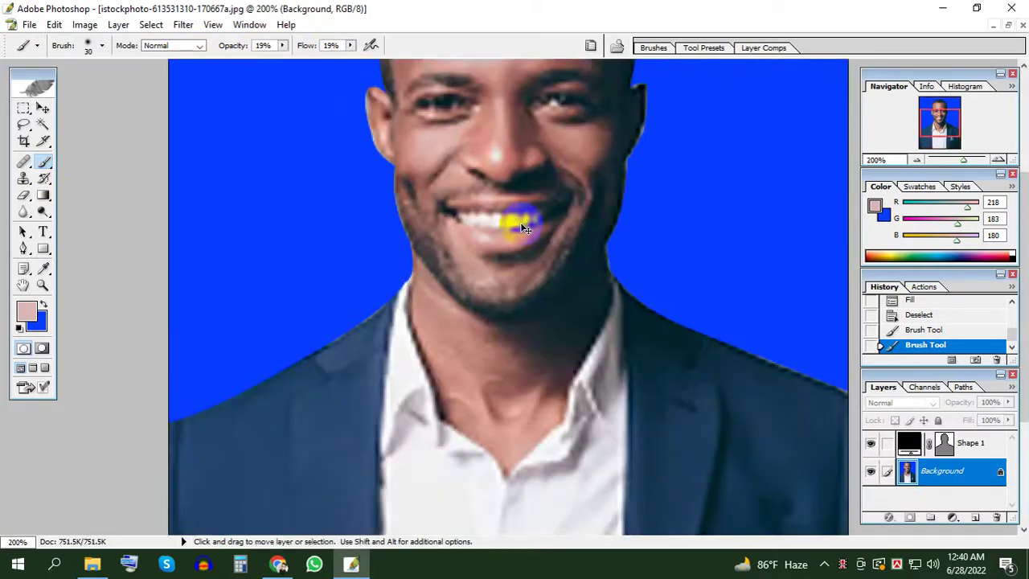
# Paint soft skin tone over the neck and jawline, dropping the brush to 20 px
pyautogui.scroll(1, 558, 409)
pyautogui.scroll(1, 558, 384)
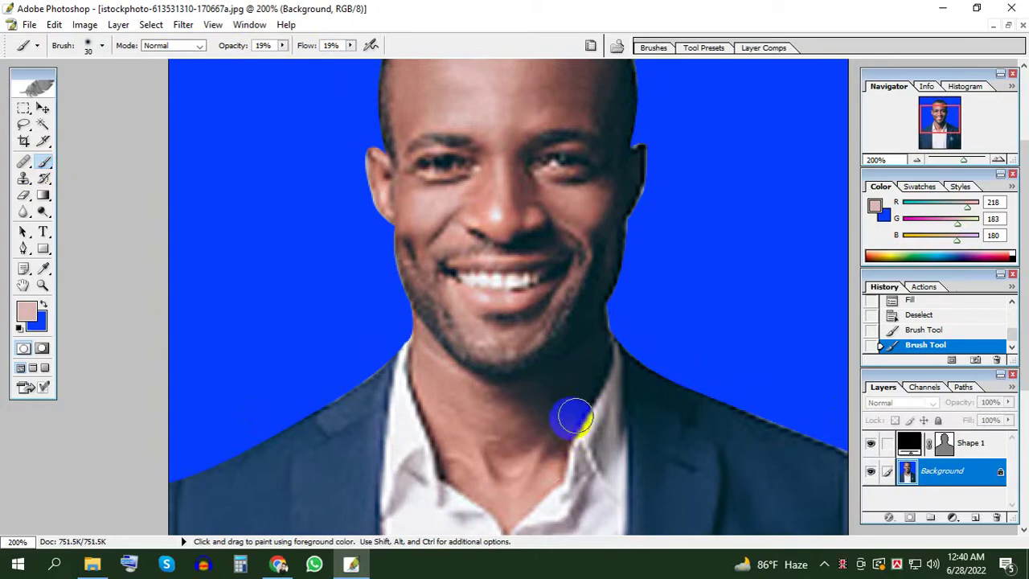
pyautogui.moveTo(544, 427); pyautogui.dragTo(559, 400)
pyautogui.moveTo(566, 391)
pyautogui.mouseDown()
pyautogui.moveTo(530, 401)
pyautogui.moveTo(601, 361)
pyautogui.moveTo(581, 414)
pyautogui.moveTo(592, 338)
pyautogui.moveTo(549, 404)
pyautogui.moveTo(588, 363)
pyautogui.moveTo(547, 426)
pyautogui.moveTo(595, 373)
pyautogui.moveTo(563, 429)
pyautogui.moveTo(528, 395)
pyautogui.moveTo(488, 394)
pyautogui.moveTo(539, 414)
pyautogui.moveTo(536, 436)
pyautogui.moveTo(551, 436)
pyautogui.moveTo(522, 442)
pyautogui.moveTo(522, 413)
pyautogui.moveTo(499, 395)
pyautogui.moveTo(562, 432)
pyautogui.moveTo(596, 388)
pyautogui.moveTo(560, 391)
pyautogui.moveTo(595, 340)
pyautogui.mouseUp()
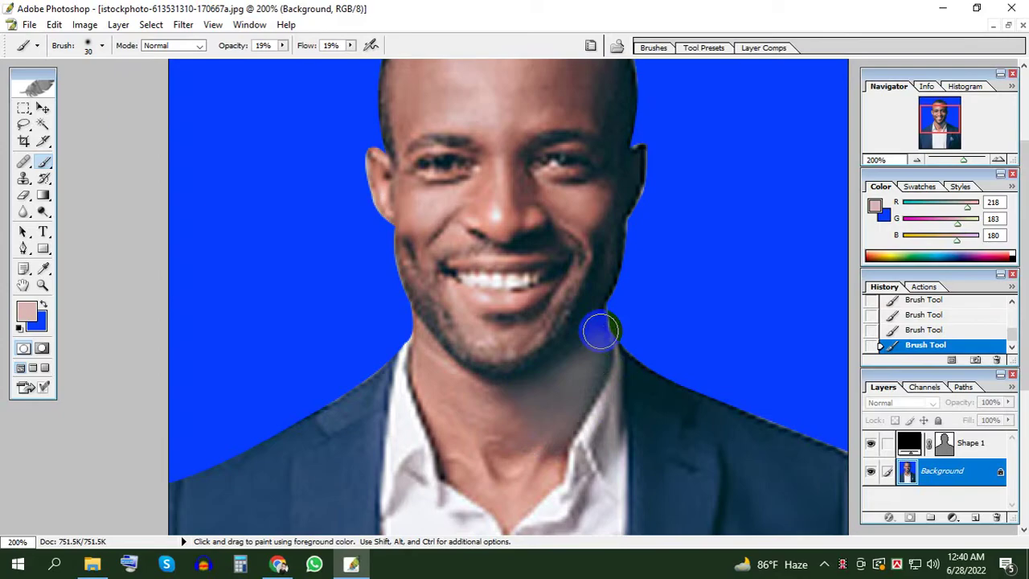
pyautogui.moveTo(601, 330)
pyautogui.mouseDown()
pyautogui.moveTo(611, 312)
pyautogui.moveTo(603, 347)
pyautogui.mouseUp()
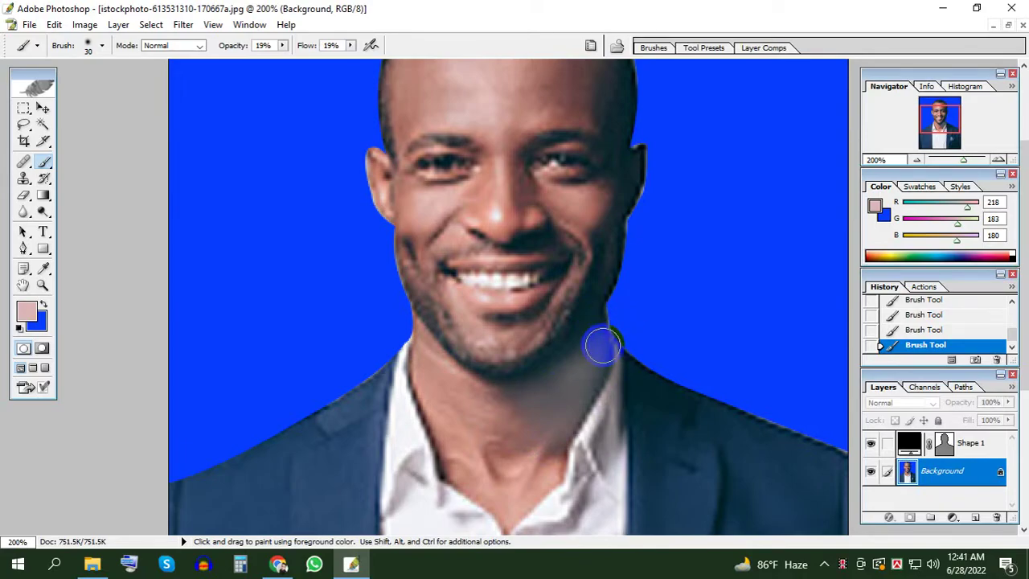
pyautogui.press('[')
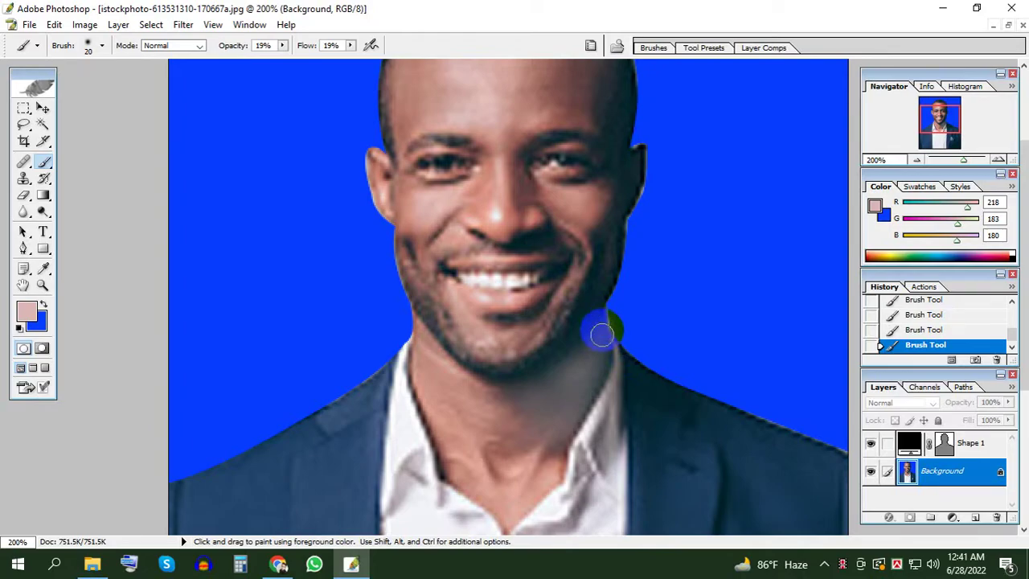
pyautogui.moveTo(602, 333); pyautogui.dragTo(559, 452)
pyautogui.moveTo(516, 412)
pyautogui.mouseDown()
pyautogui.moveTo(563, 459)
pyautogui.moveTo(554, 446)
pyautogui.mouseUp()
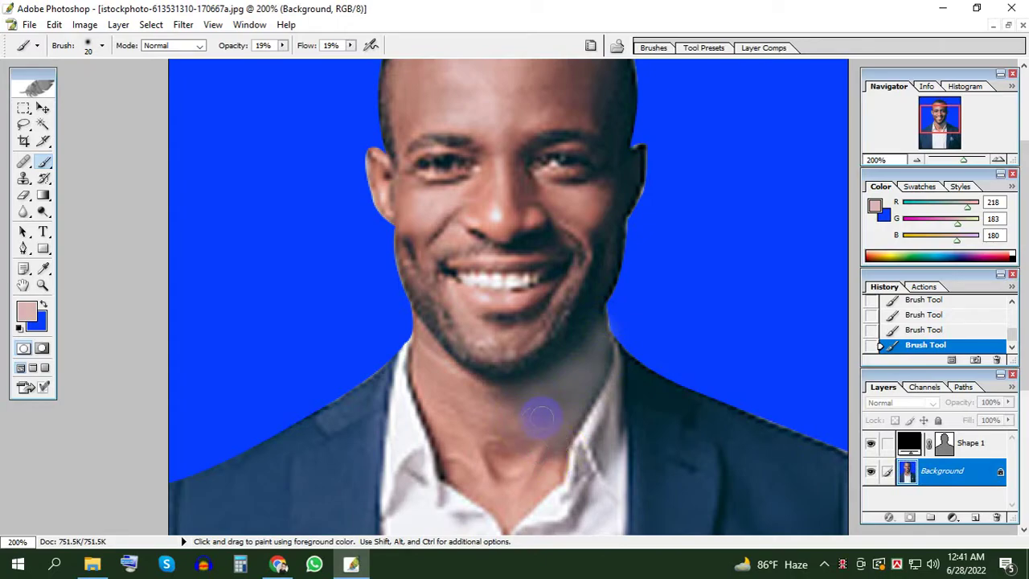
pyautogui.hotkey('ctrl', '-')
pyautogui.hotkey('ctrl', '-')
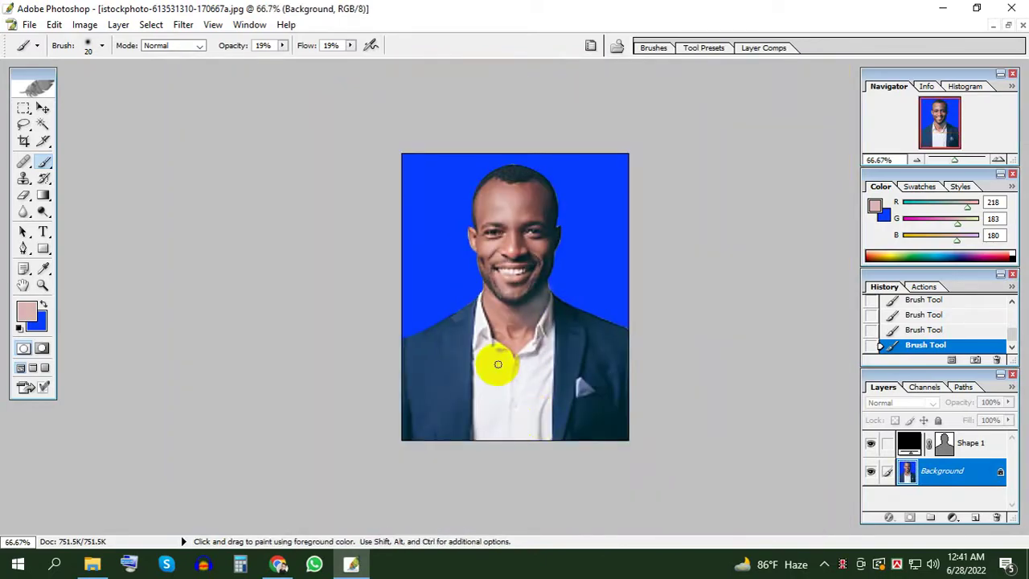
# Paint soft strokes over the forehead, cheeks and chin with a 40 px, then 30 px brush
pyautogui.moveTo(954, 159); pyautogui.dragTo(957, 159)
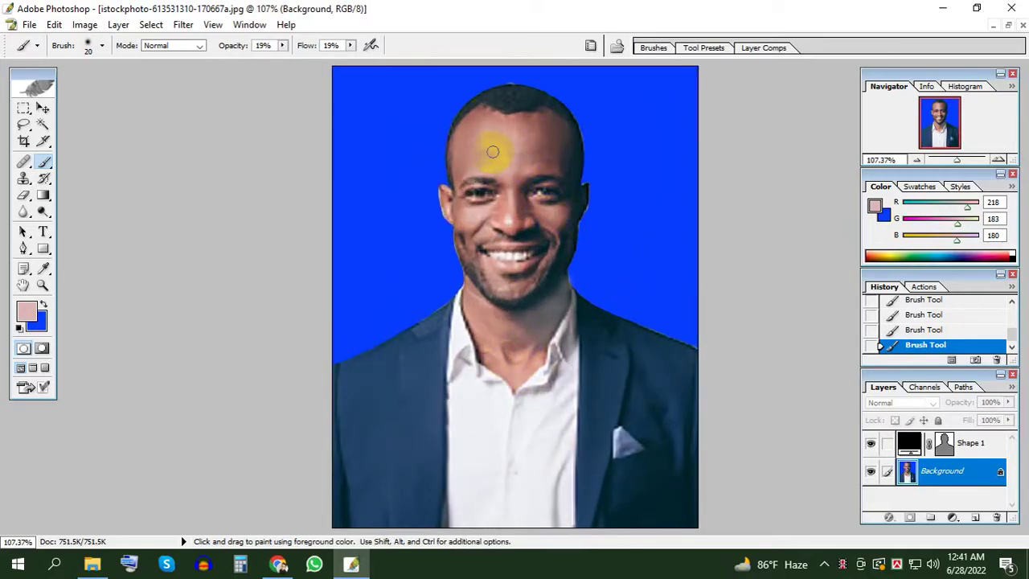
pyautogui.press(']')
pyautogui.press(']')
pyautogui.moveTo(563, 165)
pyautogui.mouseDown()
pyautogui.moveTo(557, 147)
pyautogui.moveTo(564, 227)
pyautogui.moveTo(554, 162)
pyautogui.moveTo(572, 168)
pyautogui.mouseUp()
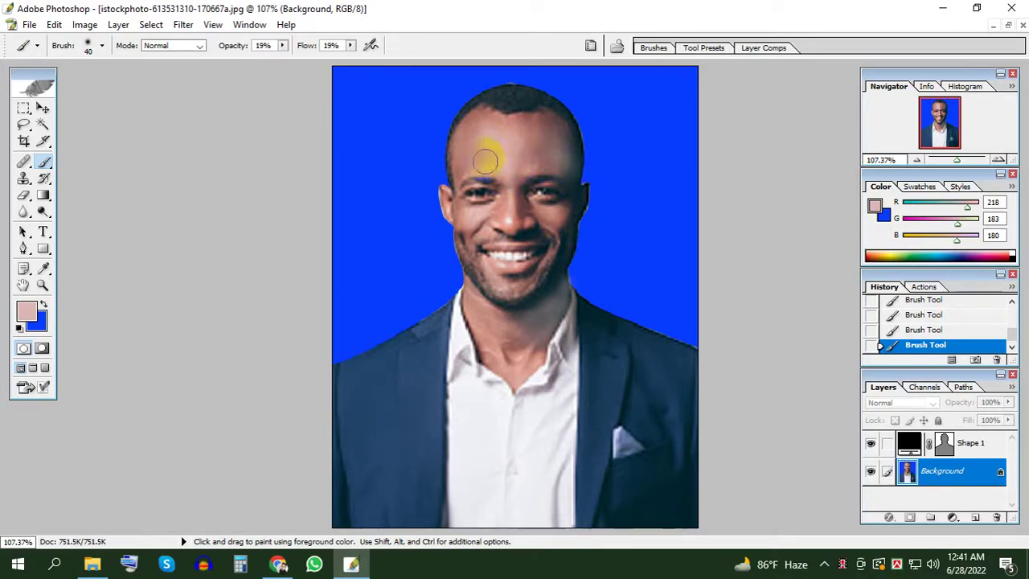
pyautogui.moveTo(533, 241)
pyautogui.mouseDown()
pyautogui.moveTo(557, 259)
pyautogui.moveTo(510, 331)
pyautogui.moveTo(499, 317)
pyautogui.moveTo(522, 346)
pyautogui.moveTo(493, 338)
pyautogui.mouseUp()
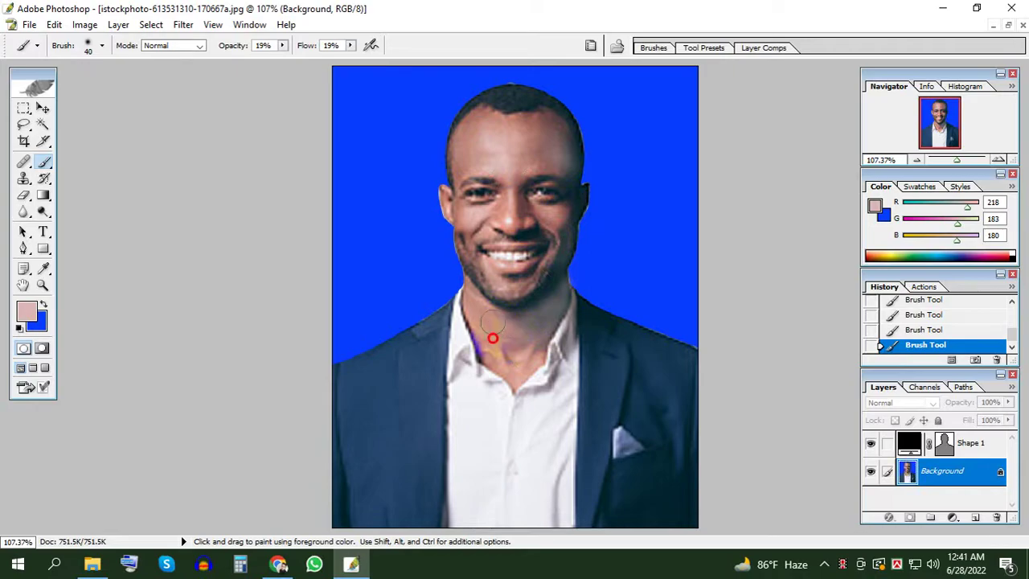
pyautogui.moveTo(555, 234)
pyautogui.mouseDown()
pyautogui.moveTo(570, 223)
pyautogui.moveTo(563, 215)
pyautogui.moveTo(526, 273)
pyautogui.moveTo(536, 276)
pyautogui.moveTo(523, 269)
pyautogui.moveTo(535, 282)
pyautogui.moveTo(468, 255)
pyautogui.moveTo(473, 268)
pyautogui.moveTo(506, 261)
pyautogui.mouseUp()
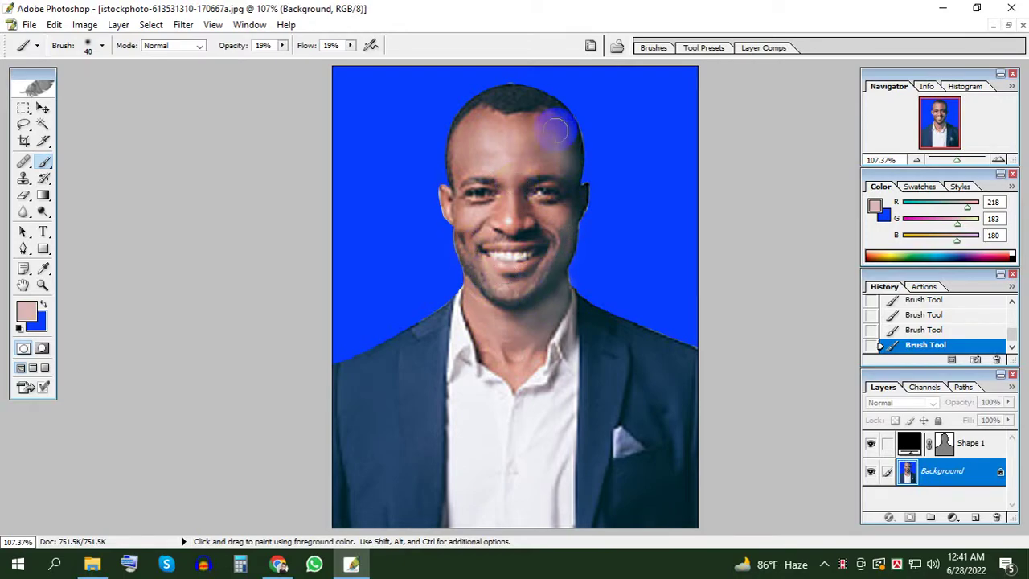
pyautogui.moveTo(544, 136)
pyautogui.mouseDown()
pyautogui.moveTo(567, 151)
pyautogui.moveTo(565, 171)
pyautogui.mouseUp()
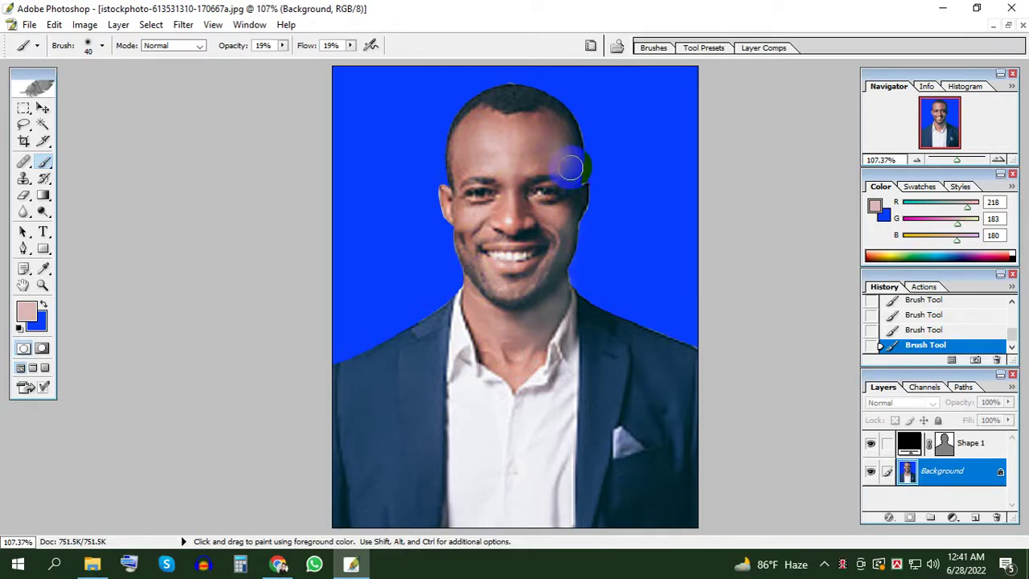
pyautogui.press('[')
pyautogui.moveTo(582, 191)
pyautogui.mouseDown()
pyautogui.moveTo(574, 195)
pyautogui.moveTo(581, 188)
pyautogui.moveTo(588, 206)
pyautogui.moveTo(579, 167)
pyautogui.moveTo(535, 172)
pyautogui.moveTo(541, 129)
pyautogui.moveTo(498, 131)
pyautogui.moveTo(468, 154)
pyautogui.mouseUp()
pyautogui.moveTo(468, 213)
pyautogui.mouseDown()
pyautogui.moveTo(467, 230)
pyautogui.moveTo(530, 281)
pyautogui.moveTo(493, 266)
pyautogui.mouseUp()
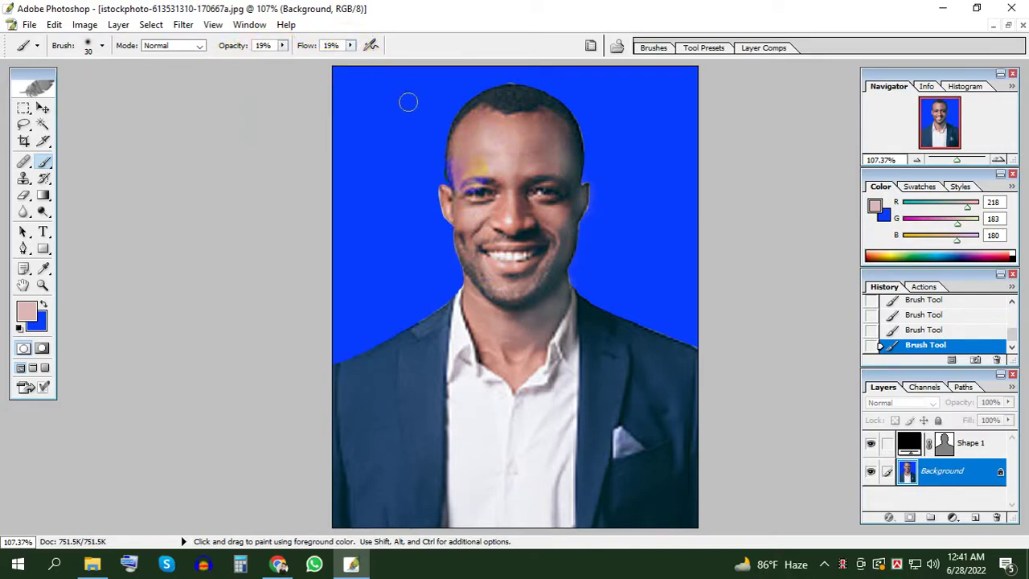
pyautogui.moveTo(537, 186)
pyautogui.mouseDown()
pyautogui.moveTo(533, 319)
pyautogui.moveTo(501, 319)
pyautogui.moveTo(464, 292)
pyautogui.moveTo(490, 305)
pyautogui.moveTo(521, 351)
pyautogui.moveTo(510, 353)
pyautogui.mouseUp()
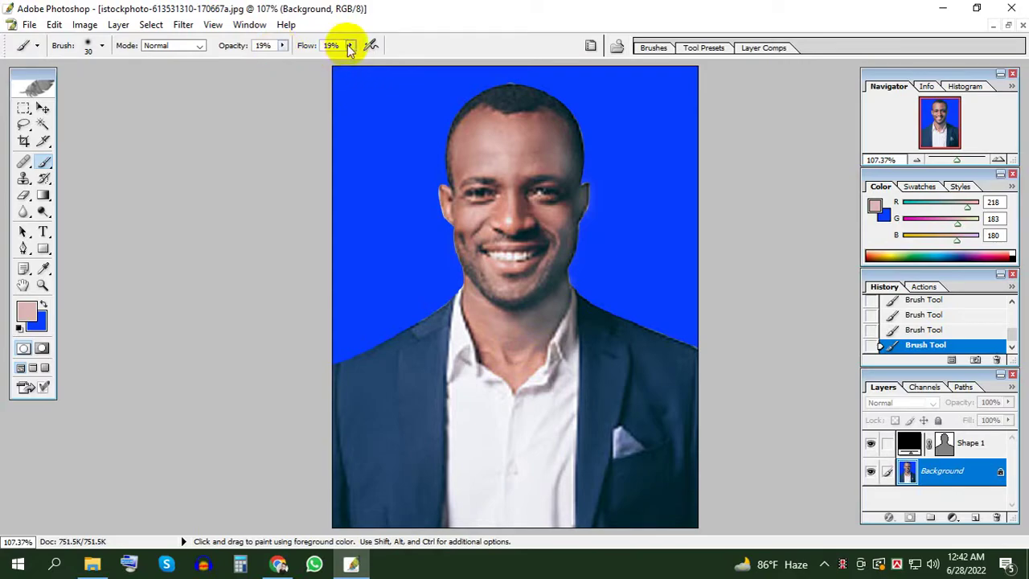
pyautogui.moveTo(522, 189)
pyautogui.mouseDown()
pyautogui.moveTo(559, 190)
pyautogui.moveTo(562, 208)
pyautogui.moveTo(535, 218)
pyautogui.mouseUp()
# Retry strokes around the eye, forehead and chin, undoing each unwanted one
pyautogui.hotkey('ctrl', 'z')
pyautogui.click(376, 138)
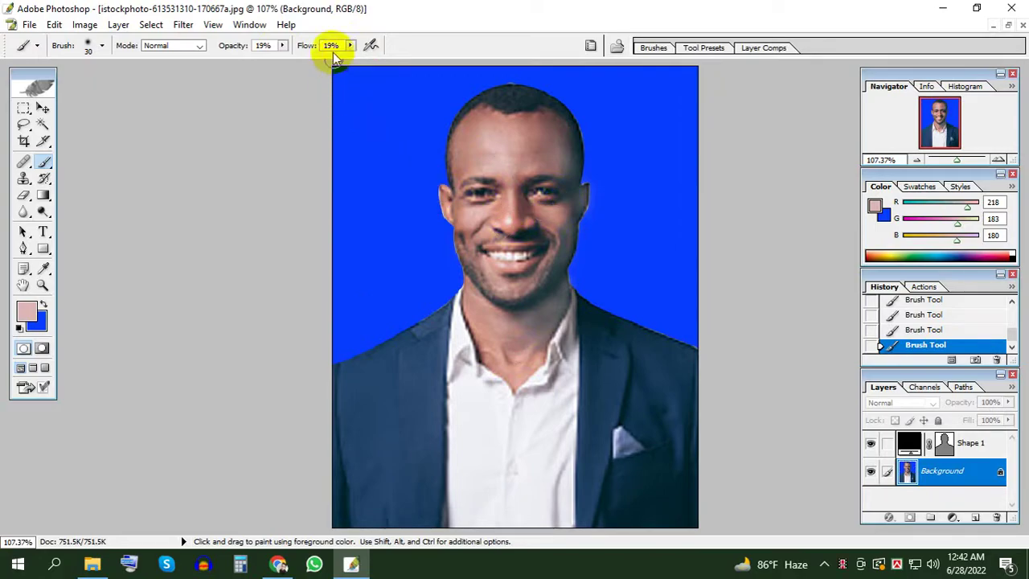
pyautogui.moveTo(471, 193); pyautogui.dragTo(490, 191)
pyautogui.hotkey('ctrl', 'z')
pyautogui.moveTo(549, 146); pyautogui.dragTo(567, 156)
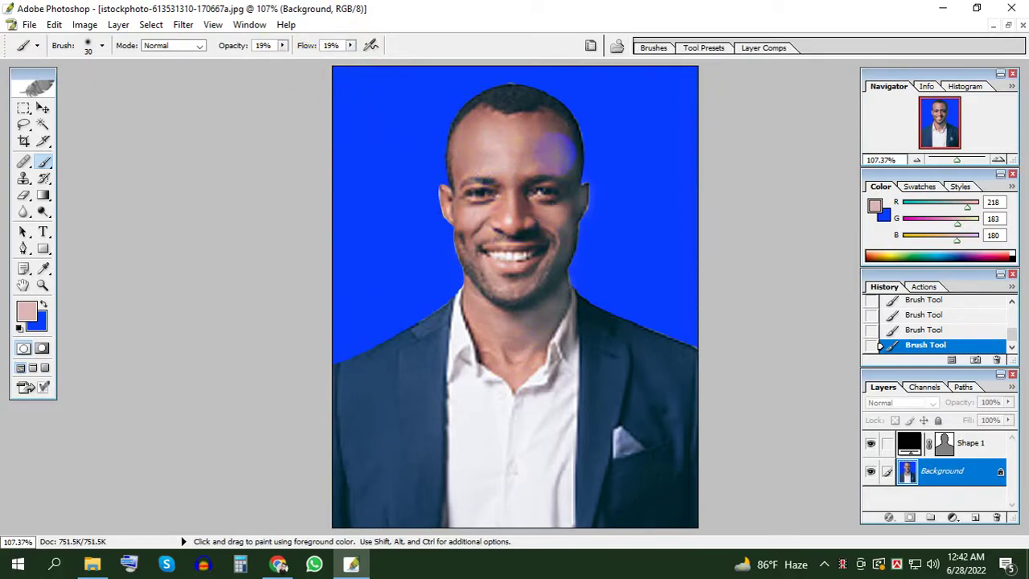
pyautogui.hotkey('ctrl', 'z')
pyautogui.moveTo(482, 190); pyautogui.dragTo(503, 185)
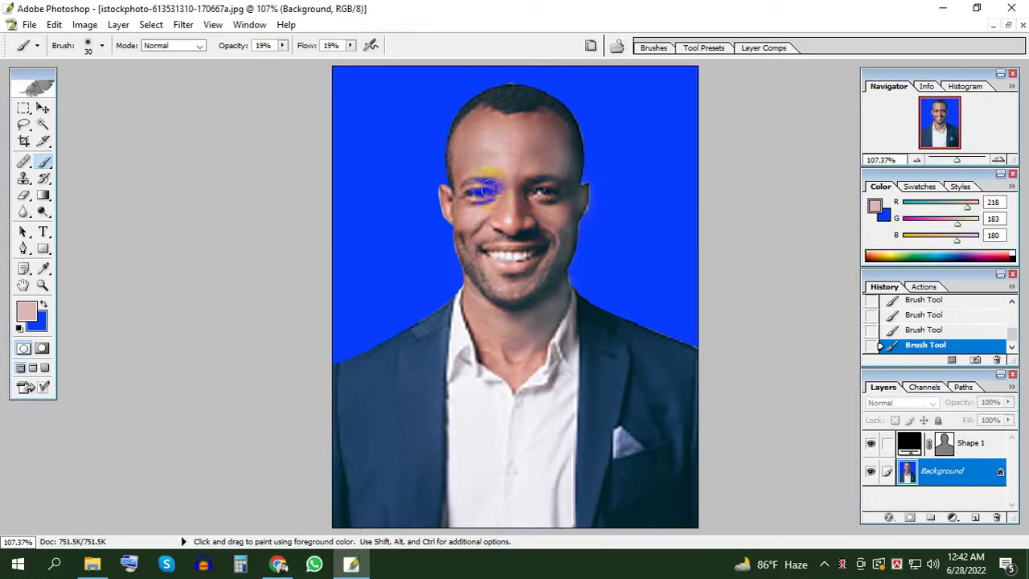
pyautogui.hotkey('ctrl', 'z')
pyautogui.moveTo(505, 238); pyautogui.dragTo(510, 257)
pyautogui.hotkey('ctrl', 'z')
pyautogui.moveTo(570, 296); pyautogui.dragTo(578, 278)
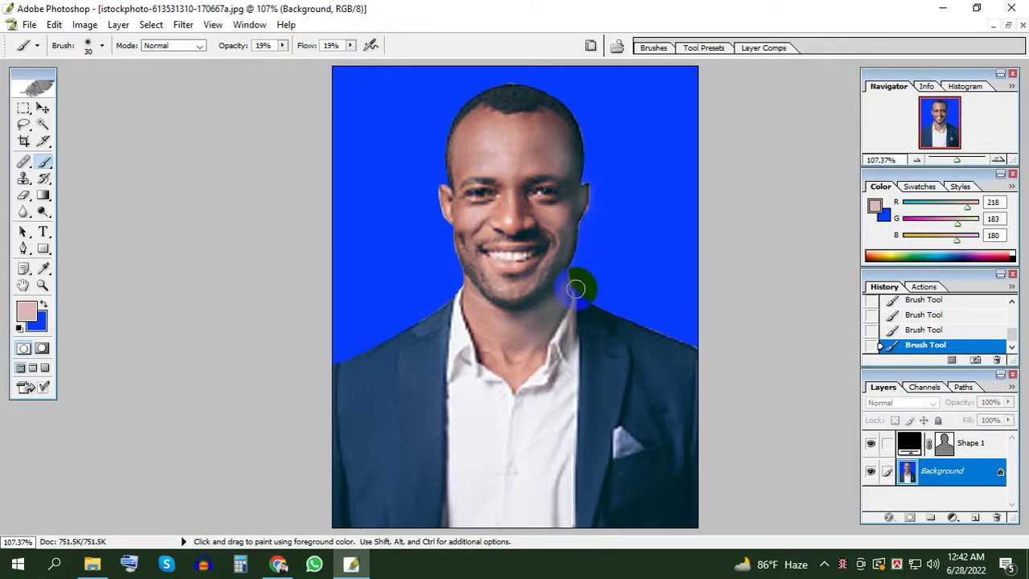
pyautogui.hotkey('ctrl', 'z')
pyautogui.moveTo(511, 285); pyautogui.dragTo(520, 295)
# Zoom out to 66.7% and bring up the Curves dialog
pyautogui.hotkey('ctrl', '-')
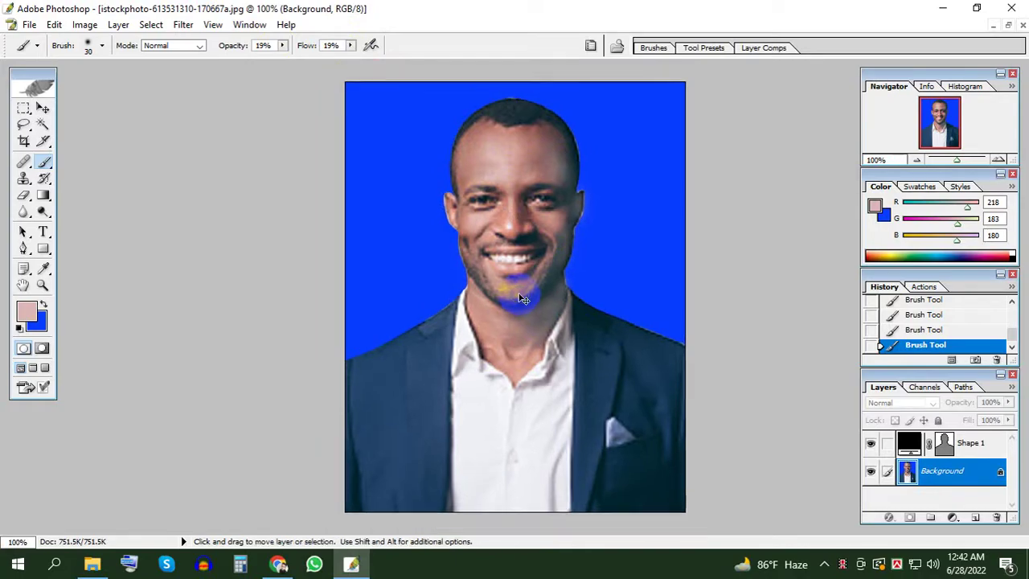
pyautogui.hotkey('ctrl', '-')
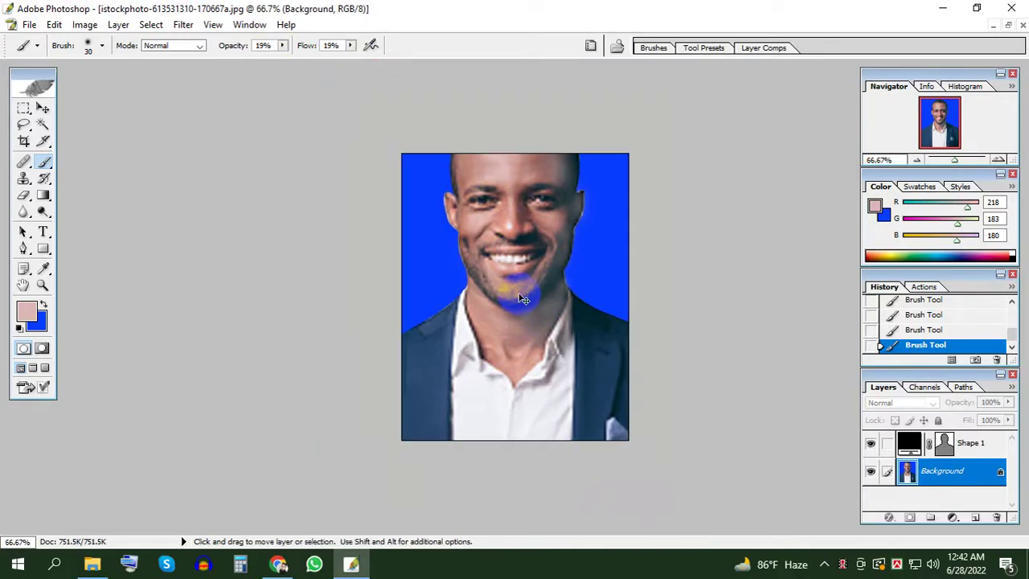
pyautogui.scroll(-1, 519, 296)
pyautogui.scroll(2, 518, 295)
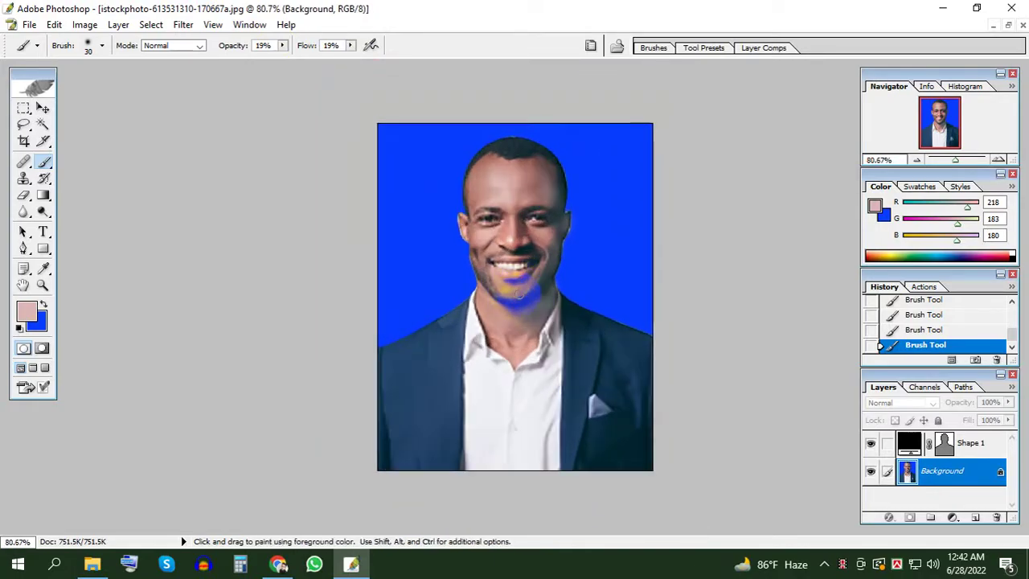
pyautogui.scroll(1, 520, 297)
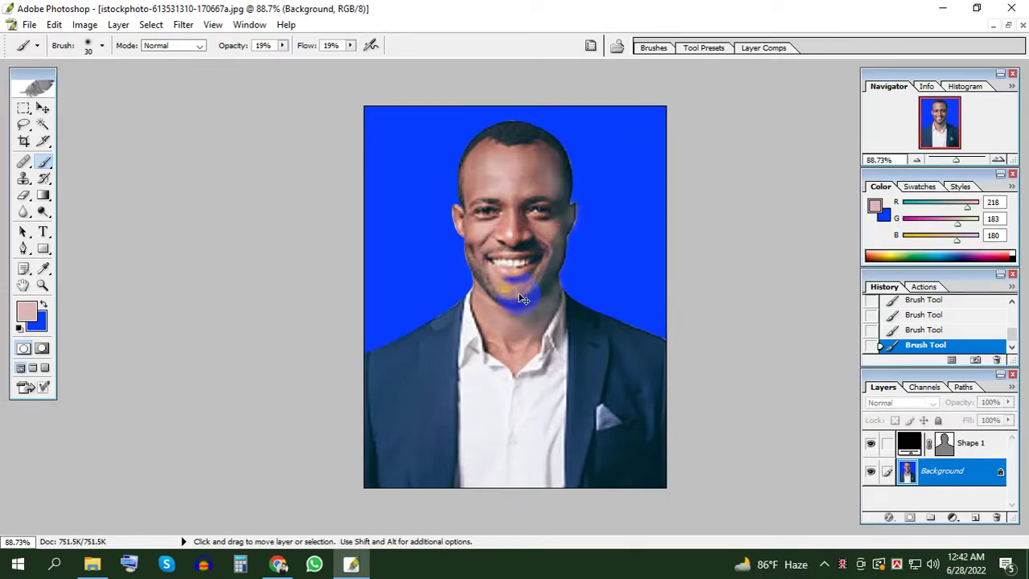
pyautogui.hotkey('ctrl', 'm')
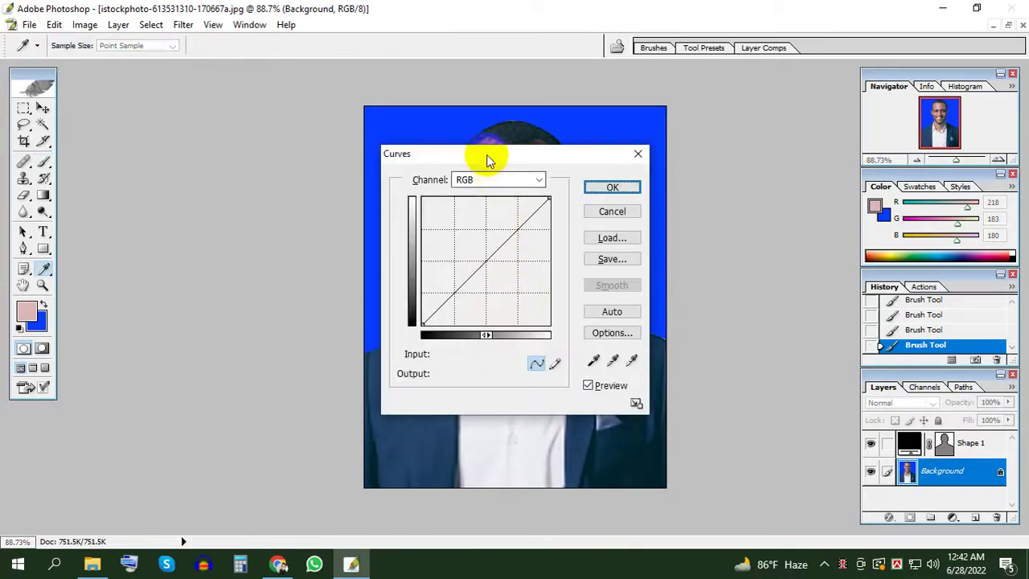
# Lift the RGB curve's midtones from input 118 to output 136 and apply it
pyautogui.moveTo(487, 161); pyautogui.dragTo(89, 155)
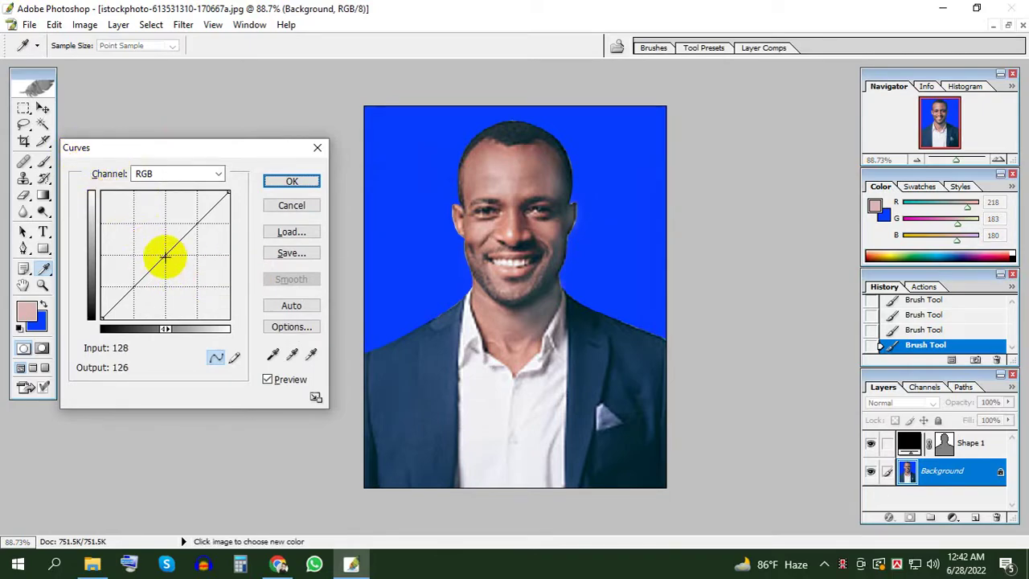
pyautogui.moveTo(164, 255); pyautogui.dragTo(171, 259)
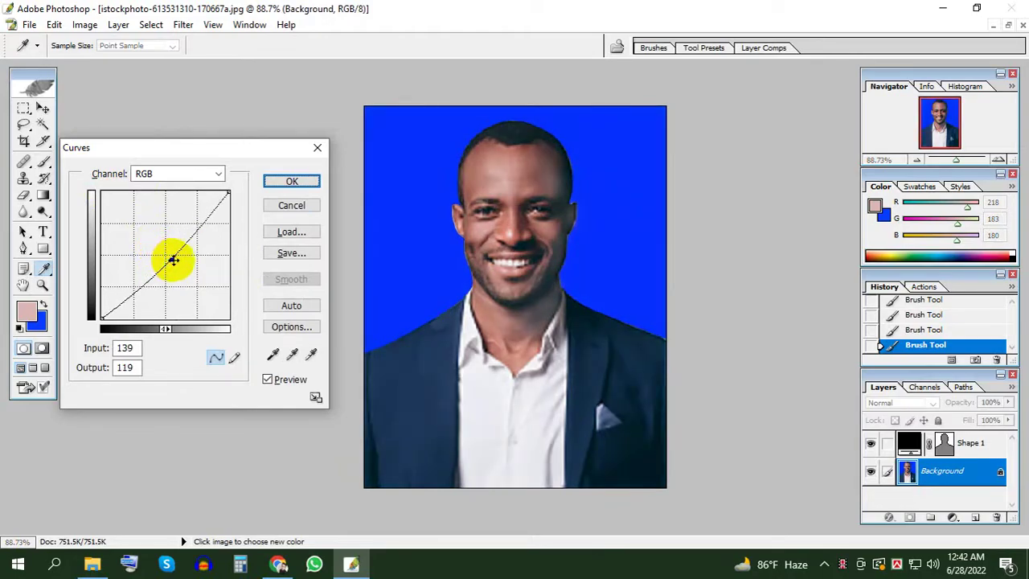
pyautogui.moveTo(174, 260); pyautogui.dragTo(161, 251)
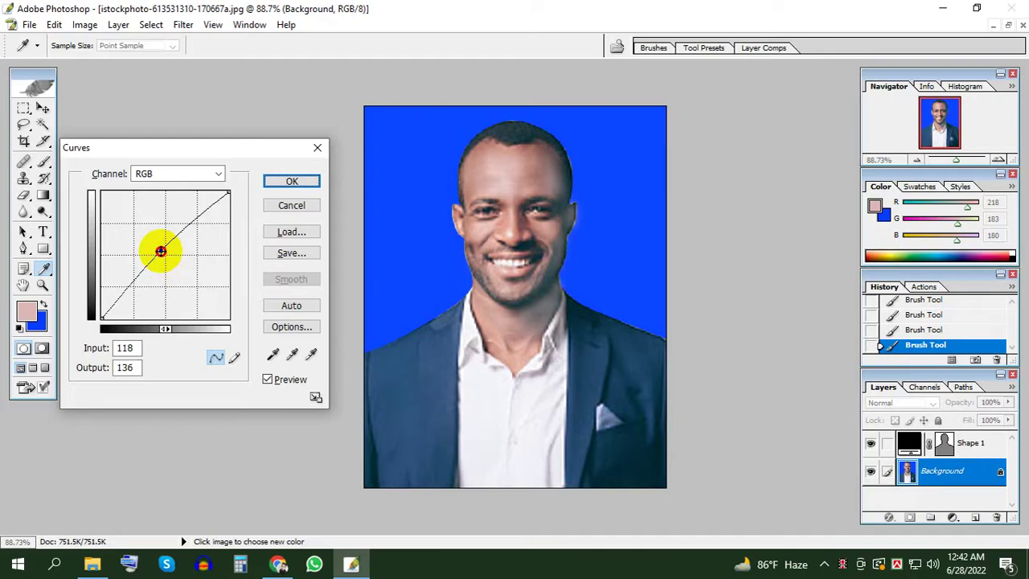
pyautogui.click(289, 184)
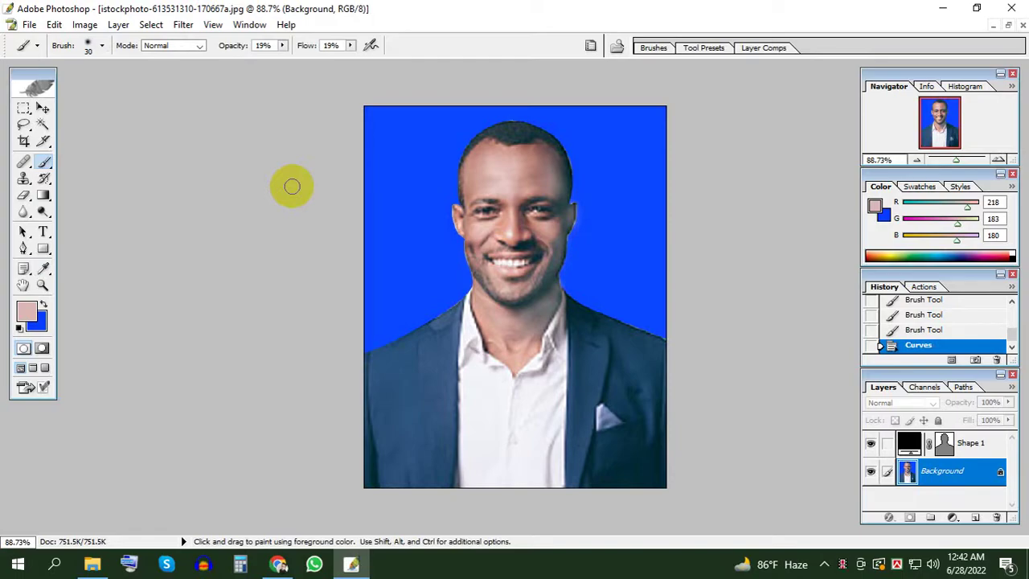
# Apply Levels with input values 10, 0.95 and 243
pyautogui.press('ctrl')
pyautogui.hotkey('ctrl', 'l')
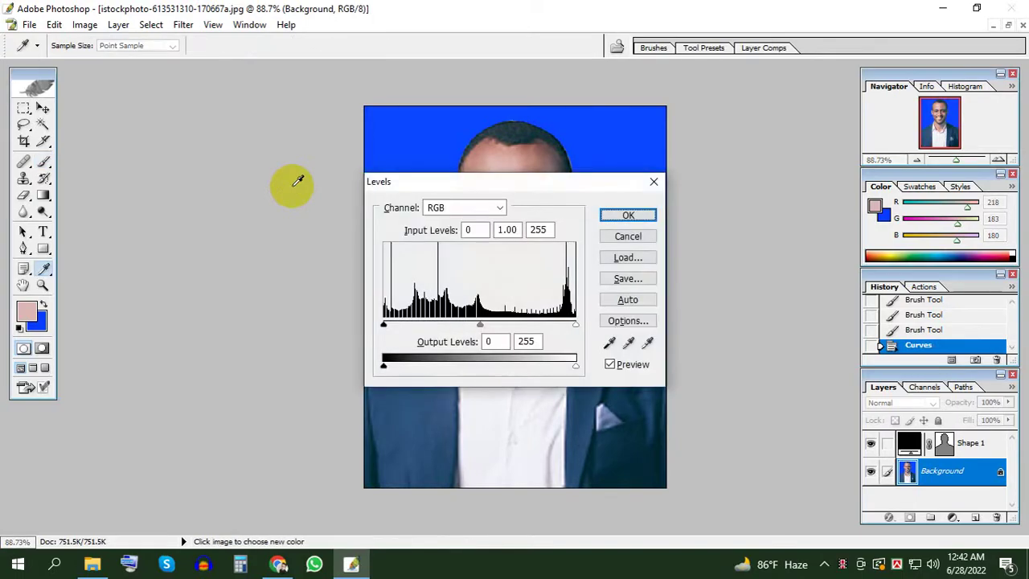
pyautogui.moveTo(444, 189); pyautogui.dragTo(146, 161)
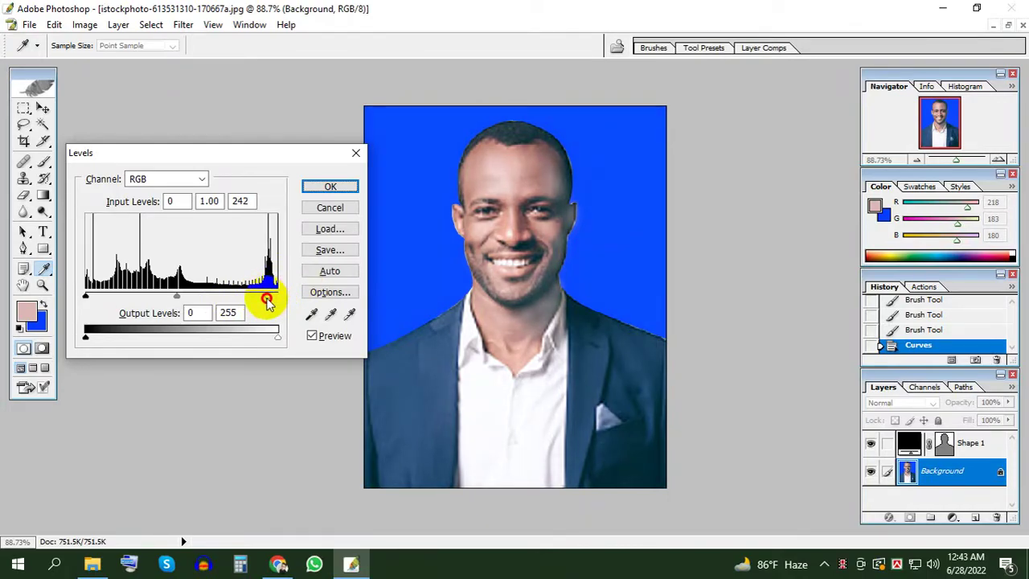
pyautogui.moveTo(269, 299); pyautogui.dragTo(279, 300)
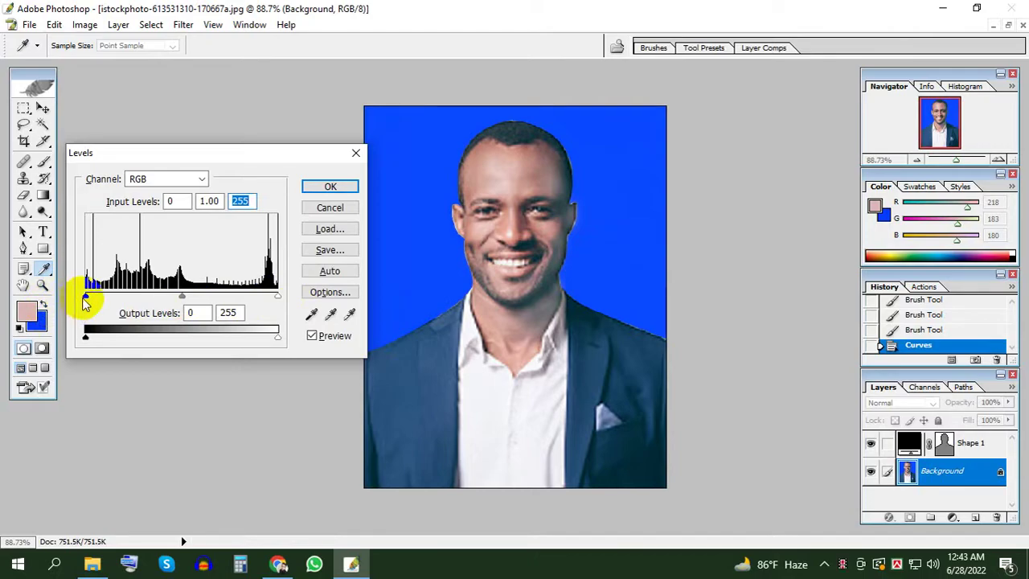
pyautogui.moveTo(88, 299)
pyautogui.mouseDown()
pyautogui.moveTo(78, 299)
pyautogui.moveTo(93, 299)
pyautogui.mouseUp()
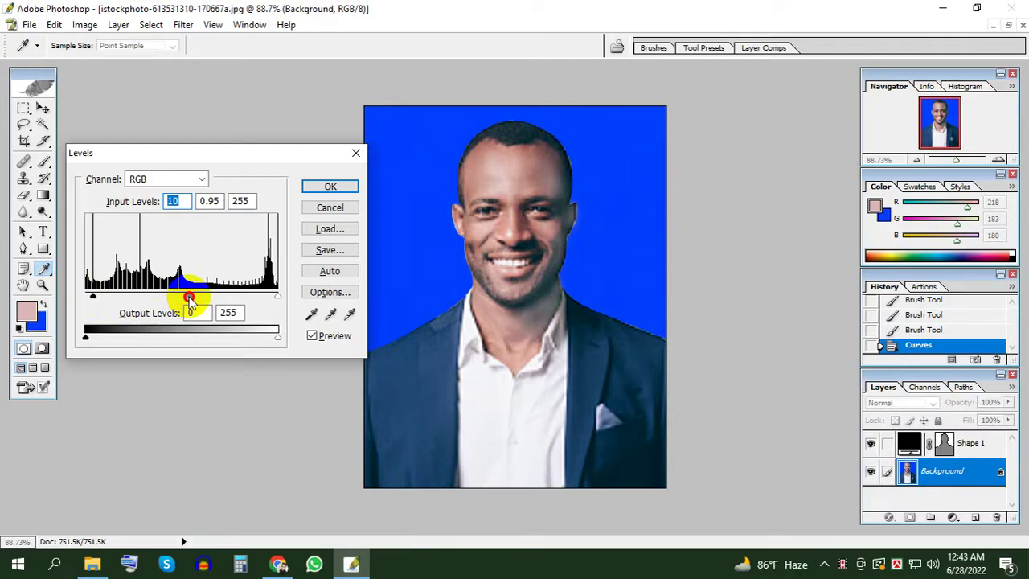
pyautogui.click(189, 299)
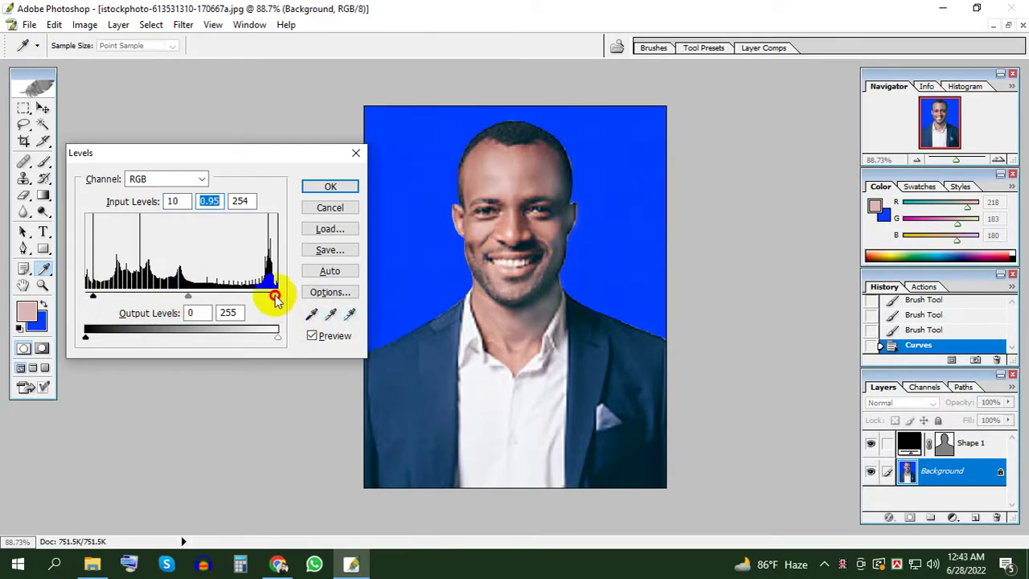
pyautogui.click(274, 297)
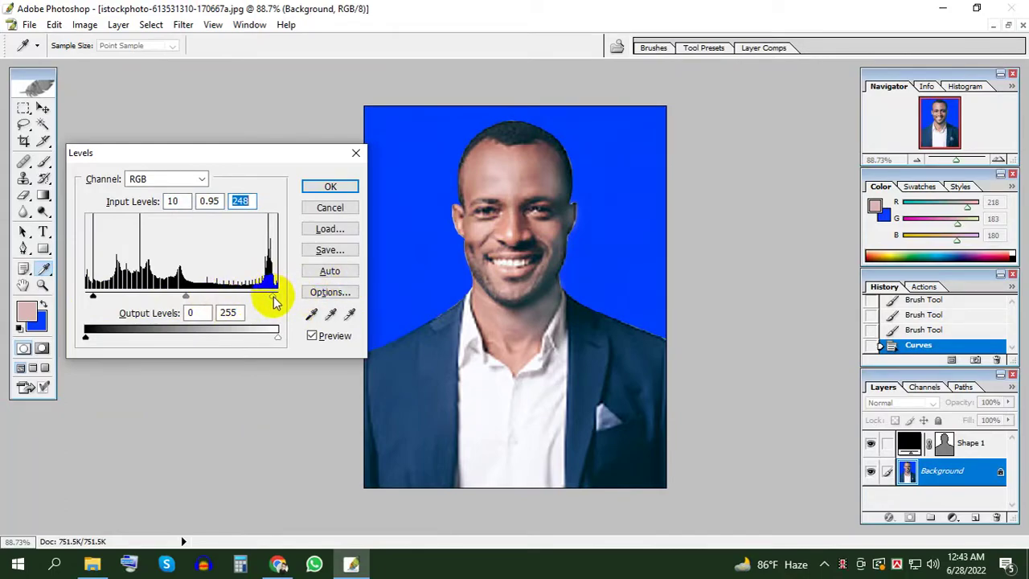
pyautogui.moveTo(273, 299); pyautogui.dragTo(271, 300)
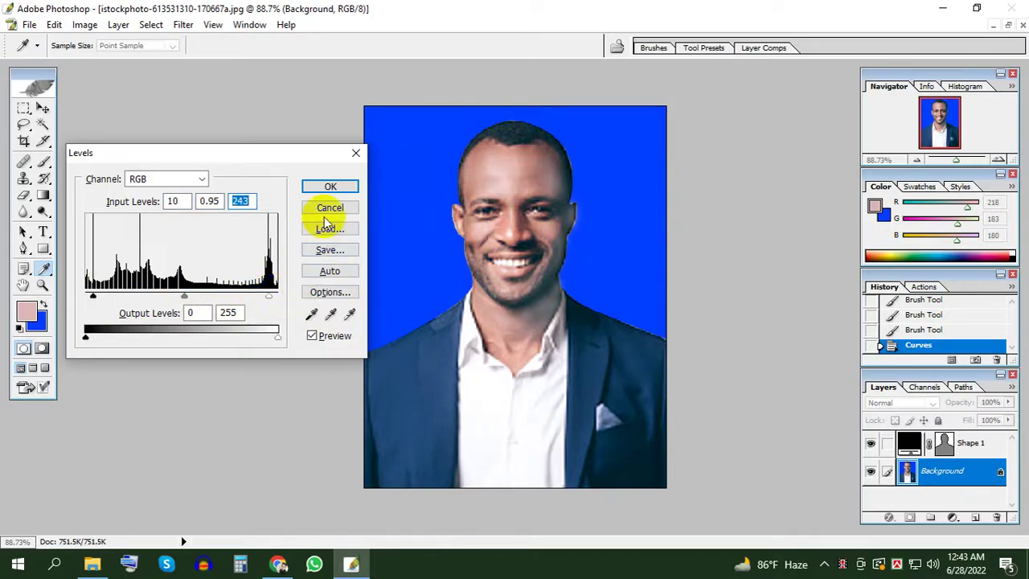
pyautogui.click(321, 188)
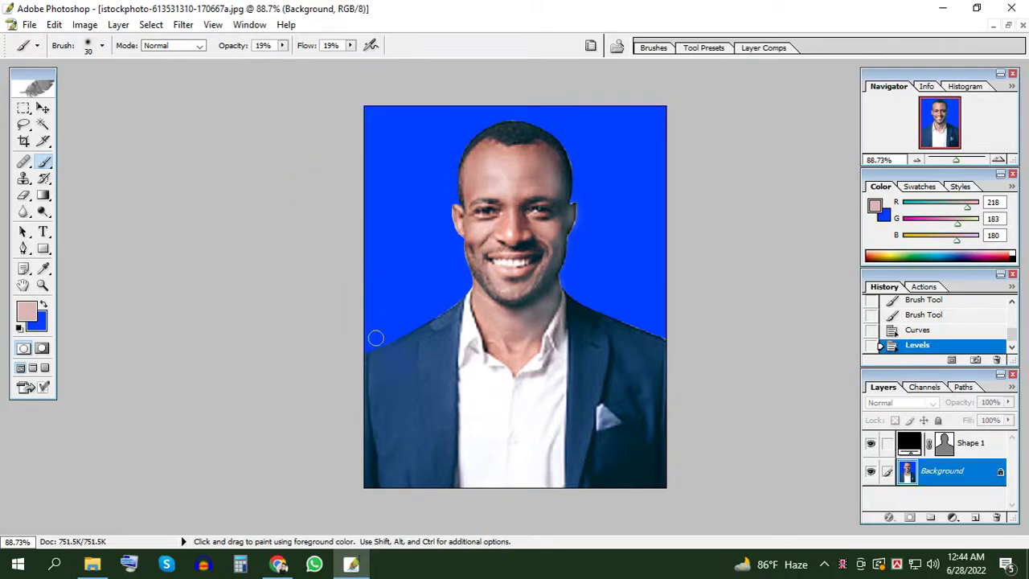
# Paint soft skin-tone strokes along and up the left cheek edge
pyautogui.moveTo(461, 329); pyautogui.dragTo(465, 275)
pyautogui.scroll(1, 467, 272)
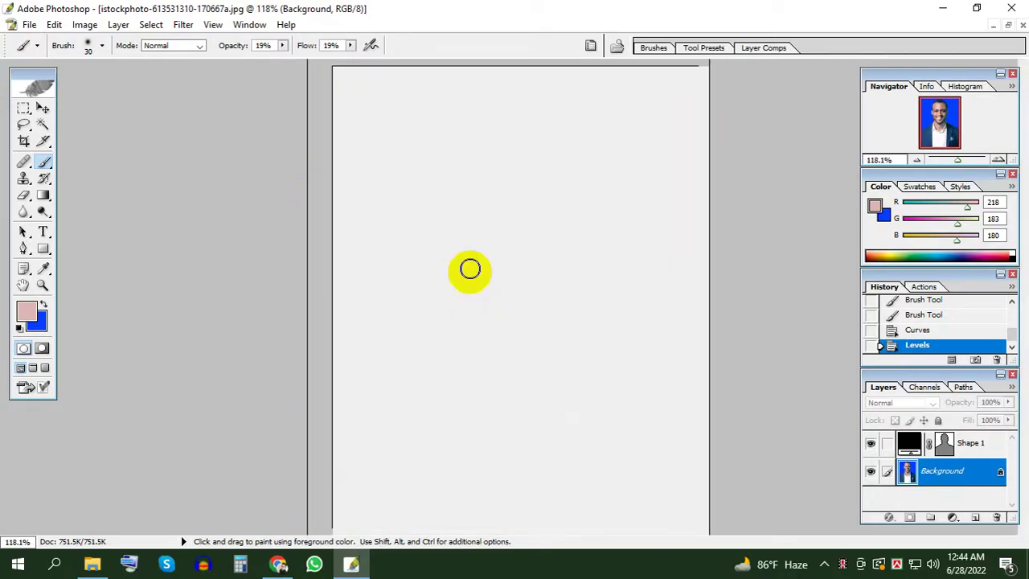
pyautogui.moveTo(432, 305)
pyautogui.mouseDown()
pyautogui.moveTo(432, 248)
pyautogui.moveTo(374, 294)
pyautogui.moveTo(408, 327)
pyautogui.moveTo(421, 321)
pyautogui.moveTo(434, 266)
pyautogui.moveTo(419, 213)
pyautogui.mouseUp()
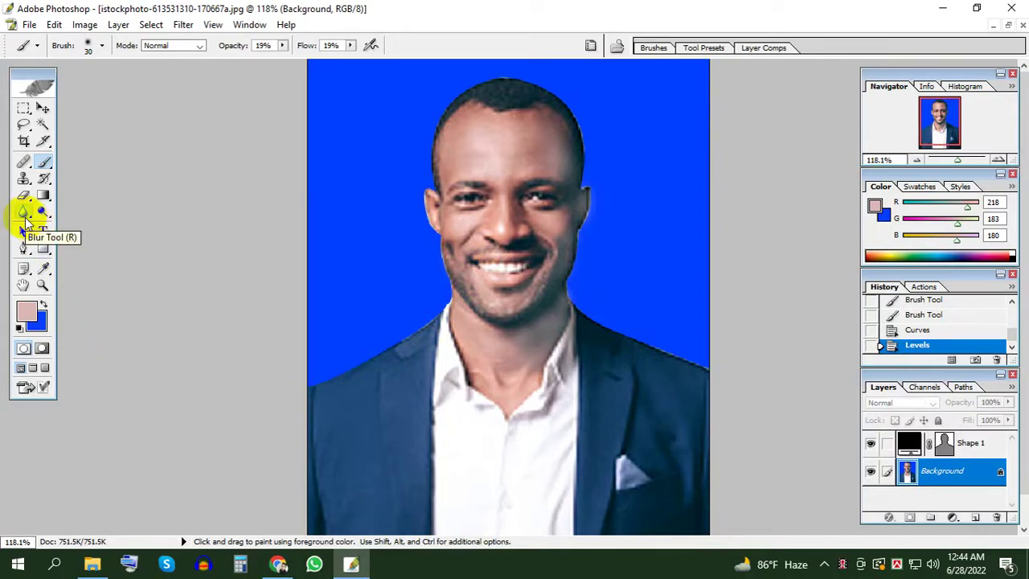
# Blur the head and shoulder outline with 30 px, 50% strength Blur tool strokes
pyautogui.click(23, 222)
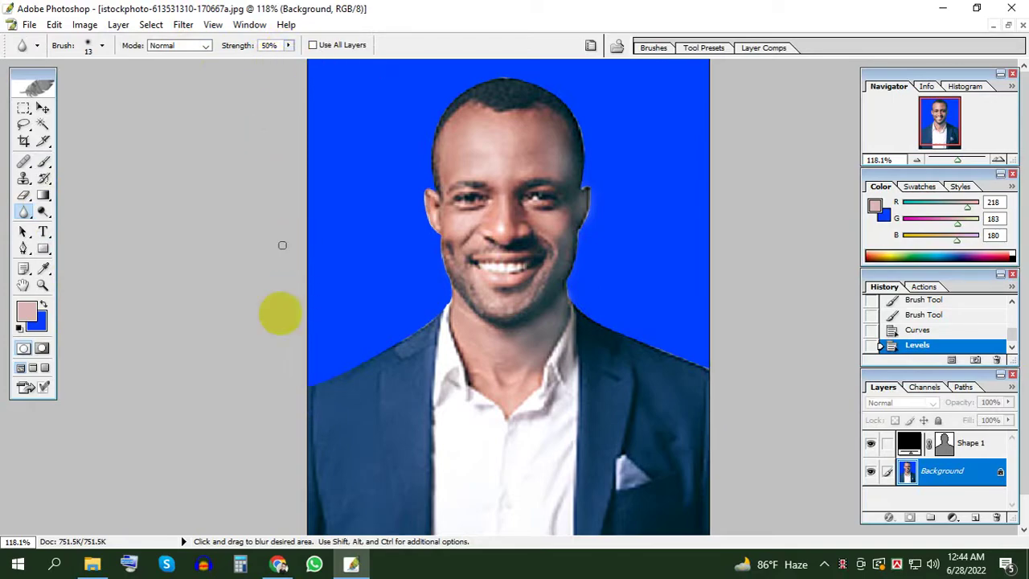
pyautogui.moveTo(313, 311); pyautogui.dragTo(319, 297)
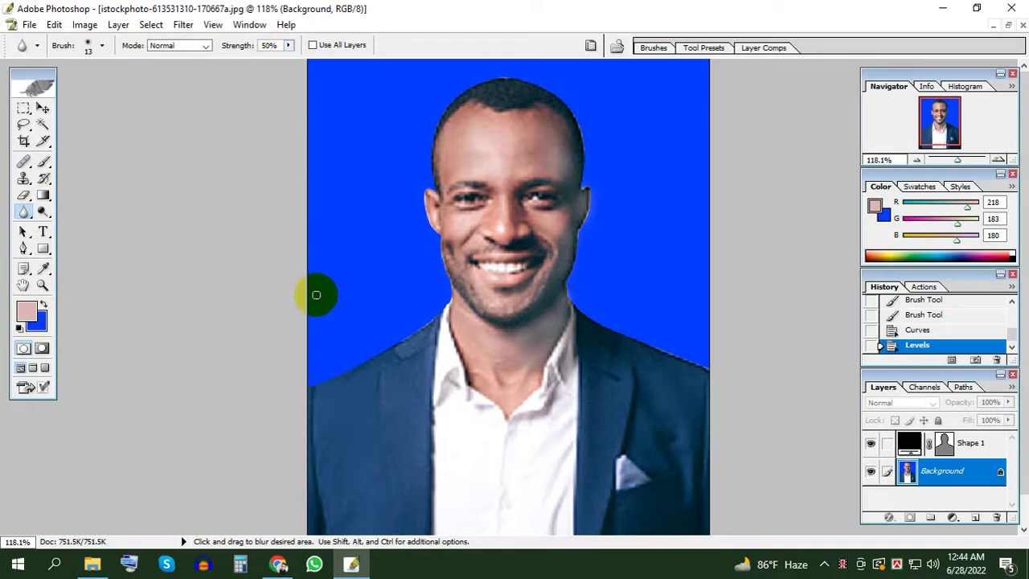
pyautogui.moveTo(316, 295)
pyautogui.mouseDown()
pyautogui.moveTo(314, 380)
pyautogui.moveTo(426, 321)
pyautogui.moveTo(437, 292)
pyautogui.moveTo(435, 249)
pyautogui.moveTo(416, 214)
pyautogui.moveTo(425, 142)
pyautogui.moveTo(443, 101)
pyautogui.moveTo(512, 81)
pyautogui.moveTo(561, 92)
pyautogui.moveTo(586, 138)
pyautogui.moveTo(601, 197)
pyautogui.moveTo(571, 238)
pyautogui.moveTo(574, 299)
pyautogui.moveTo(719, 367)
pyautogui.moveTo(694, 368)
pyautogui.moveTo(609, 311)
pyautogui.mouseUp()
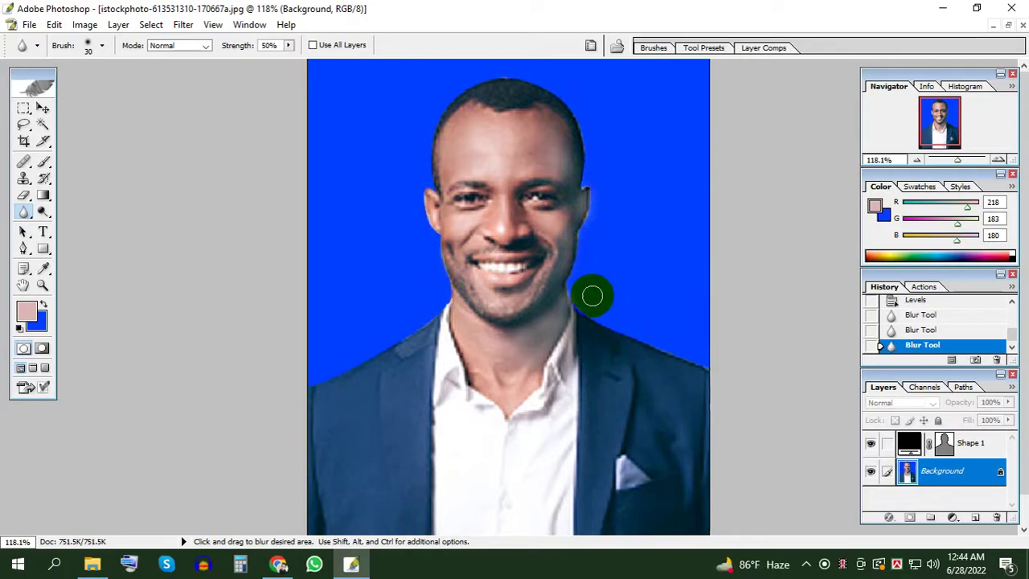
pyautogui.hotkey('ctrl', '-')
pyautogui.hotkey('ctrl', '-')
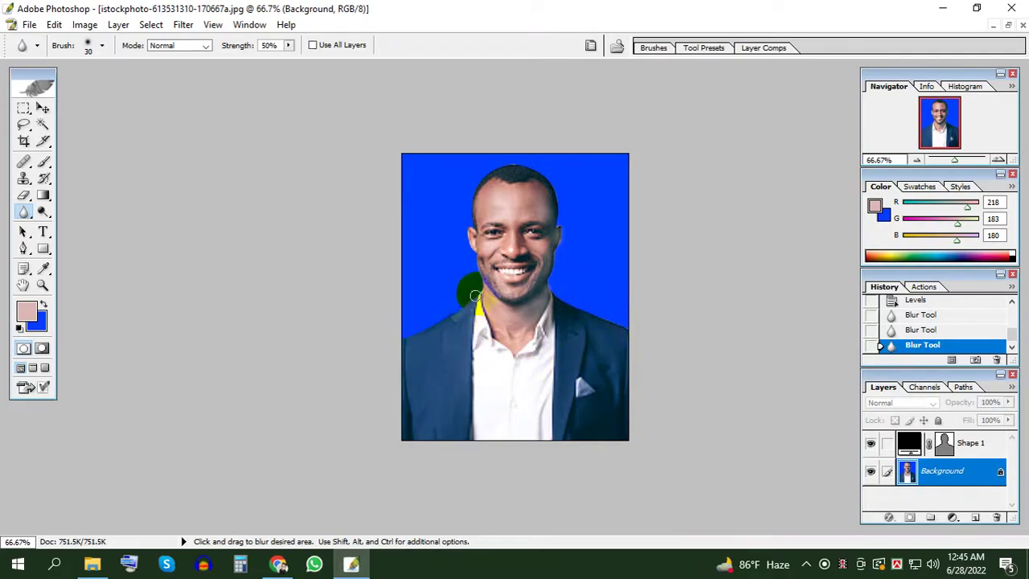
pyautogui.moveTo(479, 290)
pyautogui.mouseDown()
pyautogui.moveTo(477, 193)
pyautogui.moveTo(560, 249)
pyautogui.mouseUp()
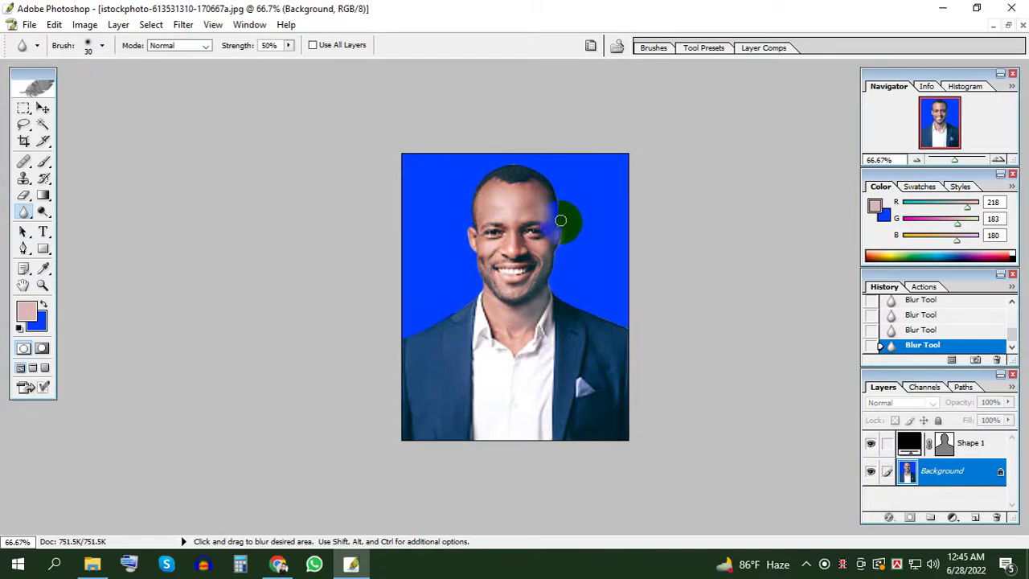
pyautogui.moveTo(560, 248); pyautogui.dragTo(603, 317)
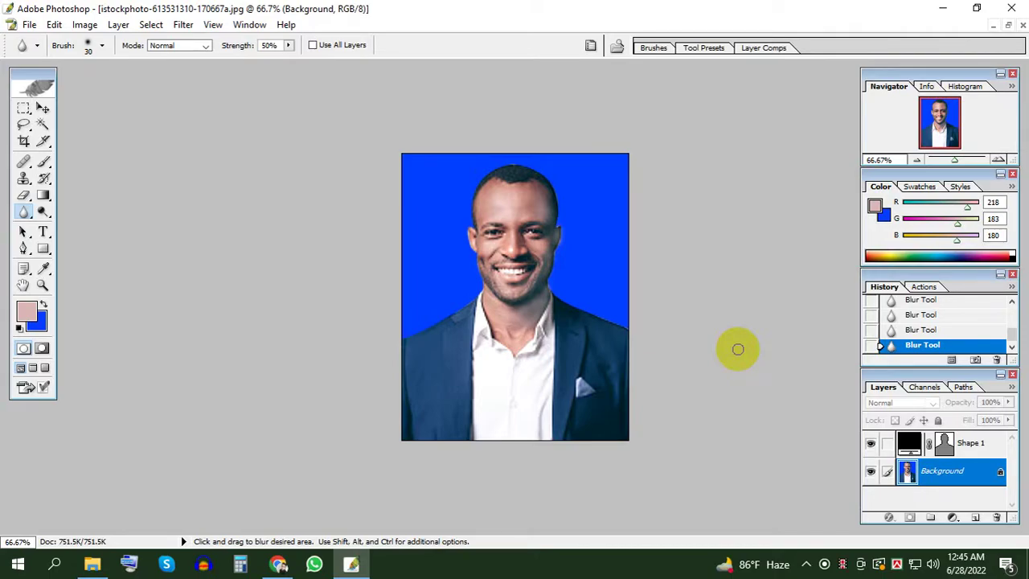
# Begin a Save As to the Desktop in JPEG format, declining to overwrite the existing file
pyautogui.click(30, 26)
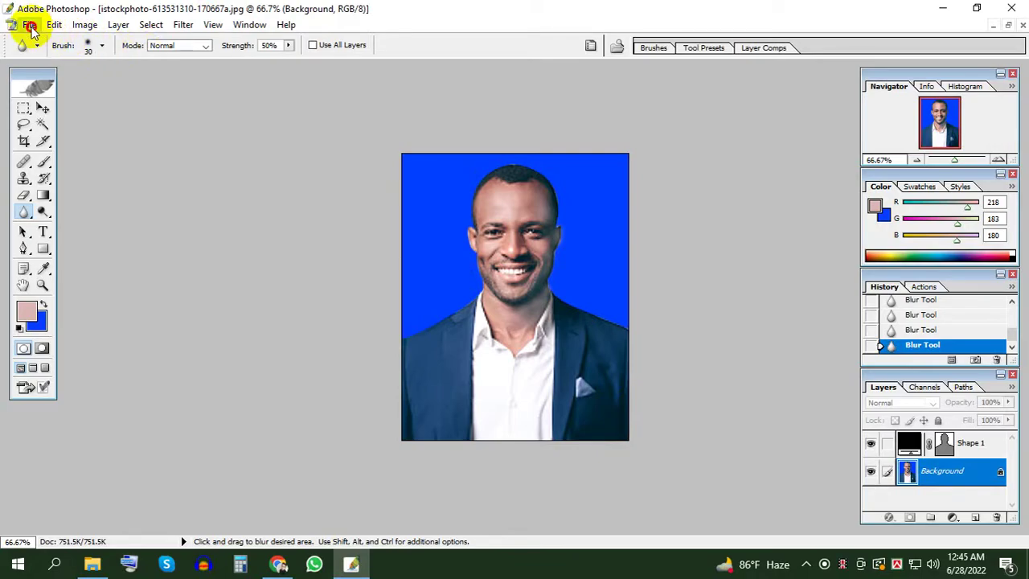
pyautogui.click(68, 203)
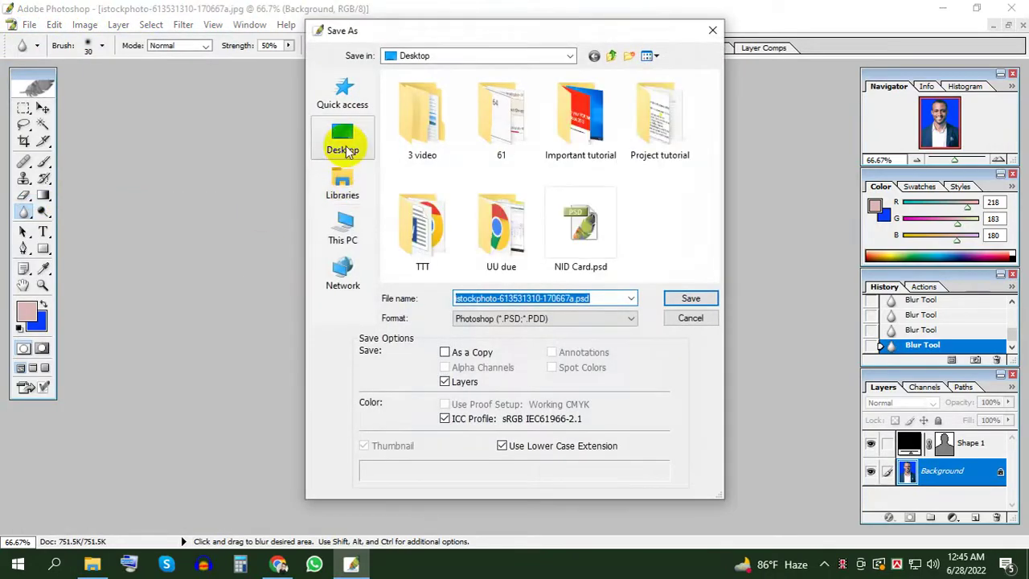
pyautogui.click(346, 150)
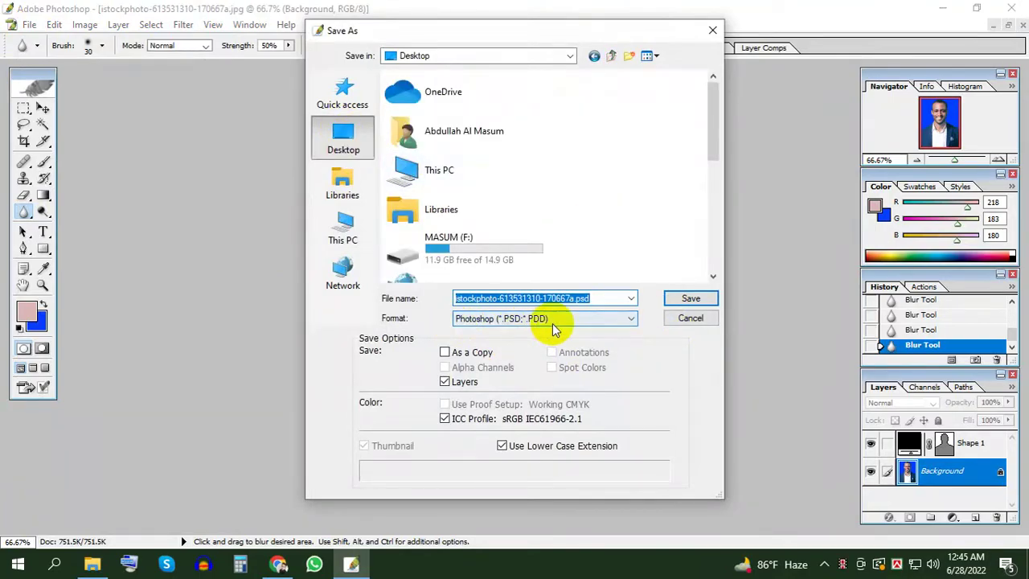
pyautogui.click(519, 320)
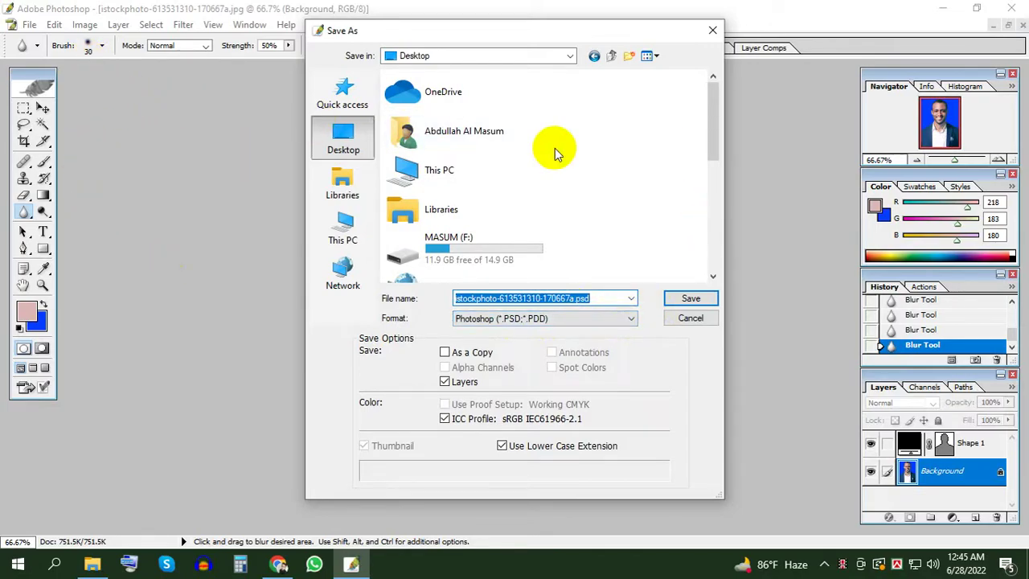
pyautogui.click(631, 318)
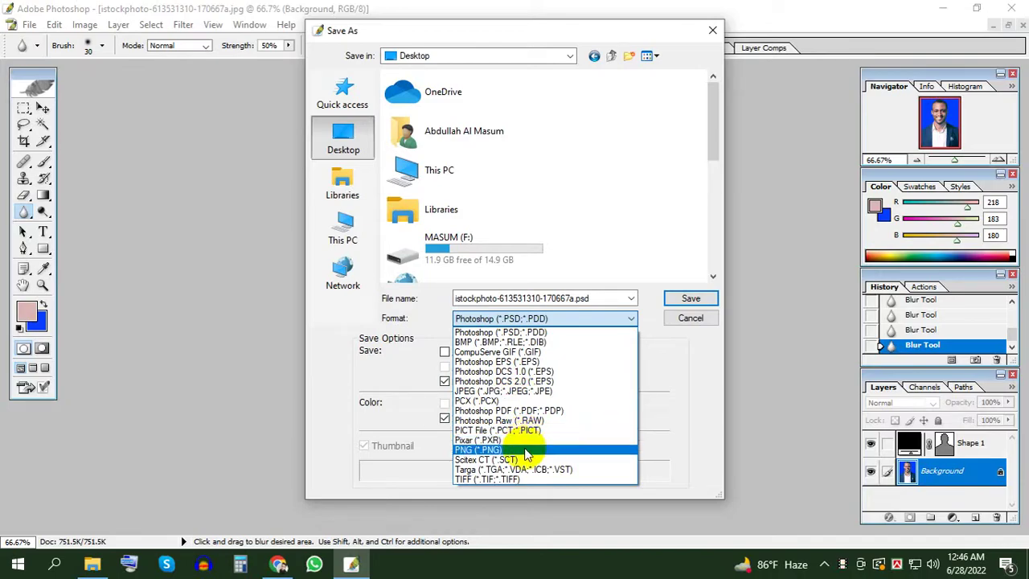
pyautogui.click(532, 392)
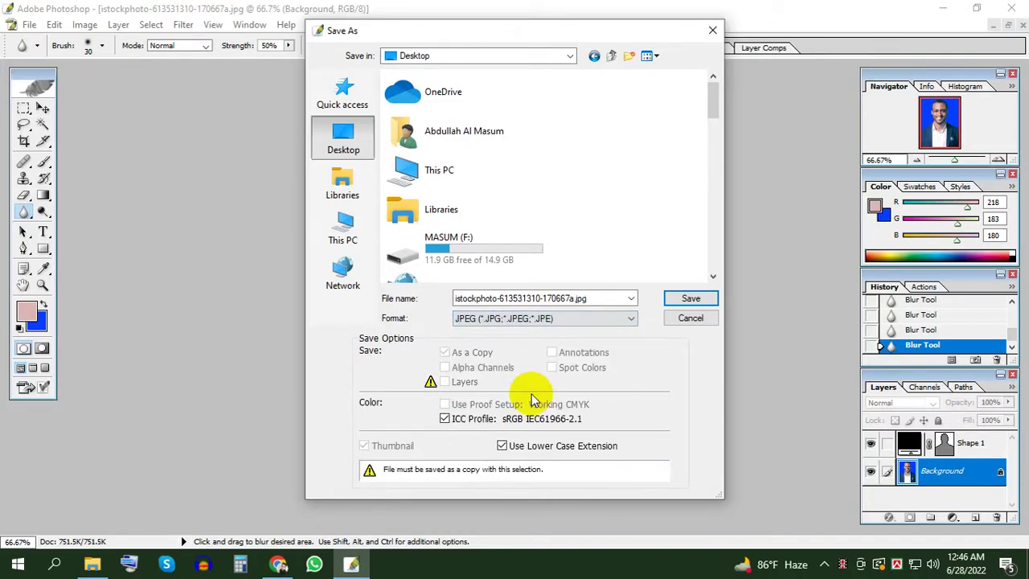
pyautogui.click(677, 301)
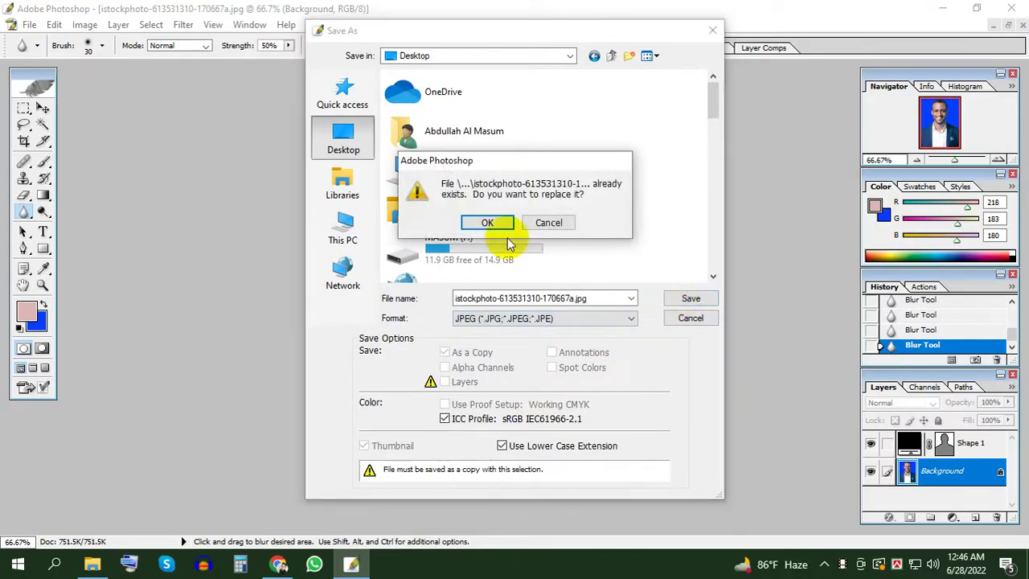
pyautogui.click(558, 223)
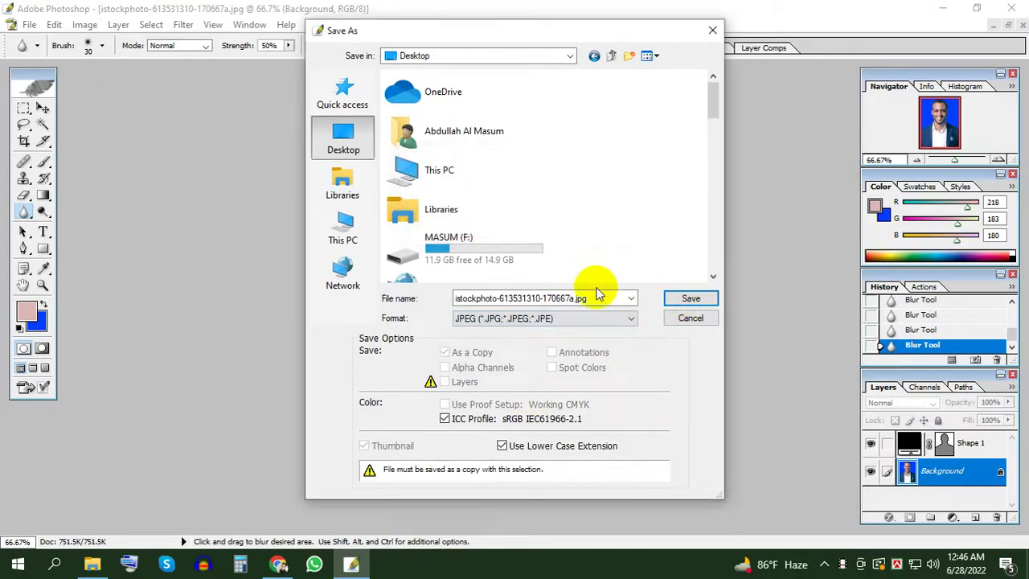
# Rename the file to 'photo' and save, reaching JPEG Options at High quality
pyautogui.doubleClick(595, 296)
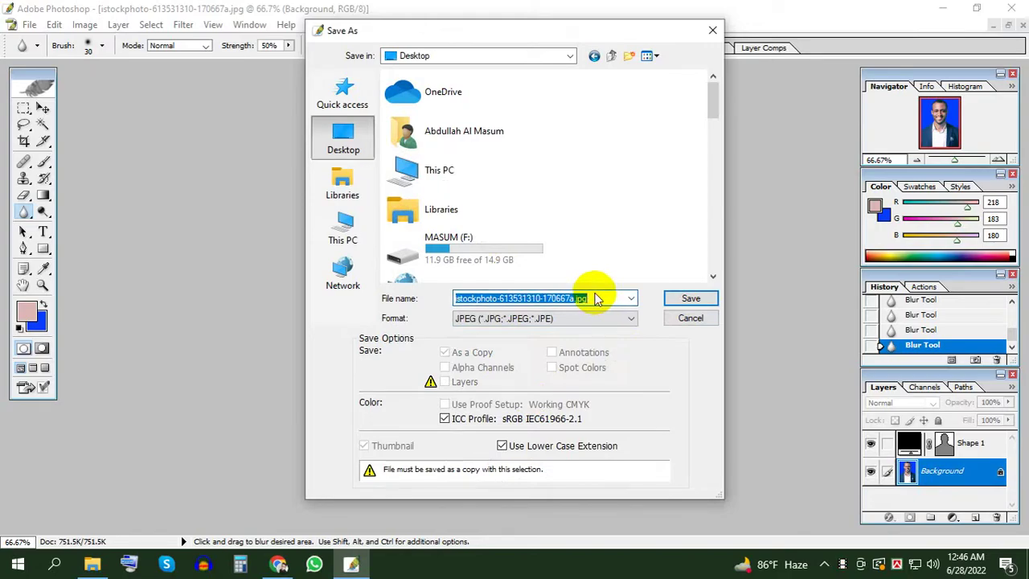
pyautogui.write('As')
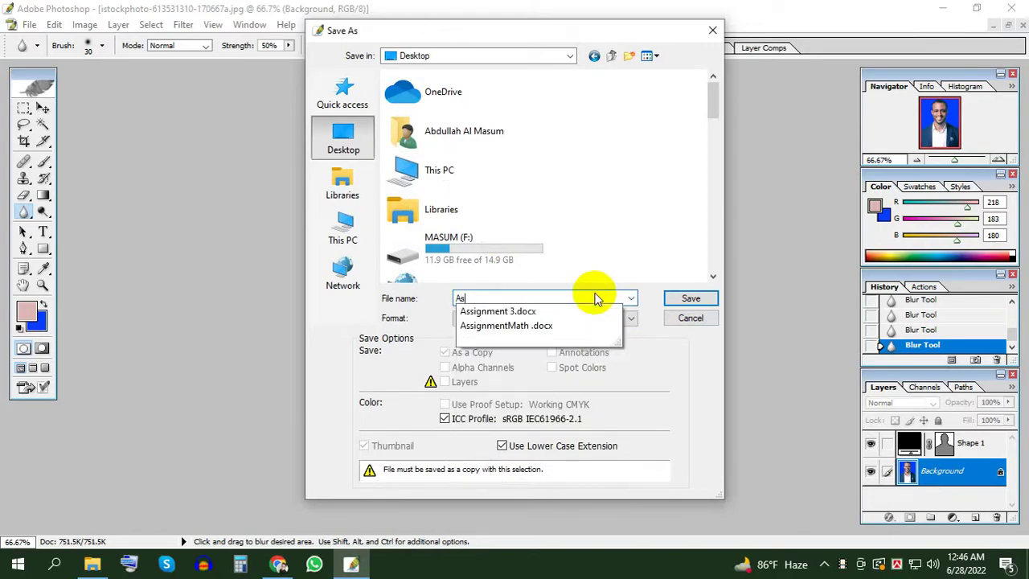
pyautogui.press('BackSpace')
pyautogui.press('BackSpace')
pyautogui.write('hoto')
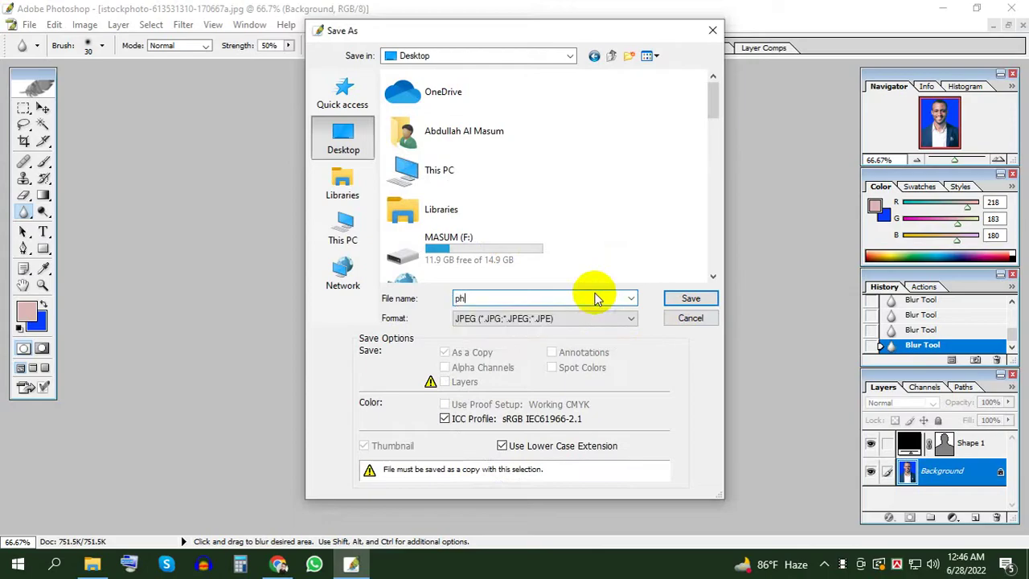
pyautogui.click(674, 299)
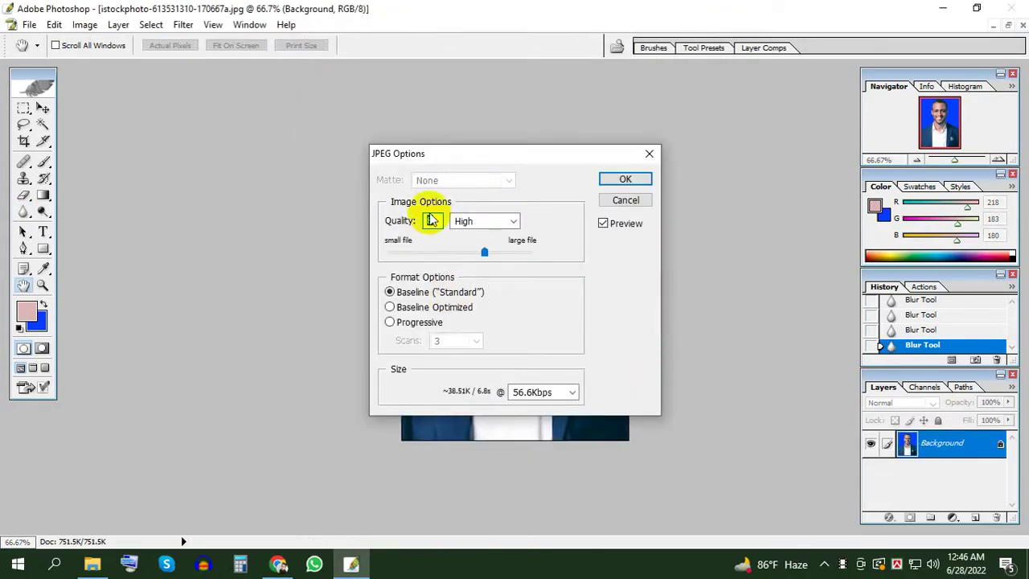
# Set the JPEG quality for photo to Maximum, level 12, and confirm the save
pyautogui.moveTo(437, 156); pyautogui.dragTo(427, 147)
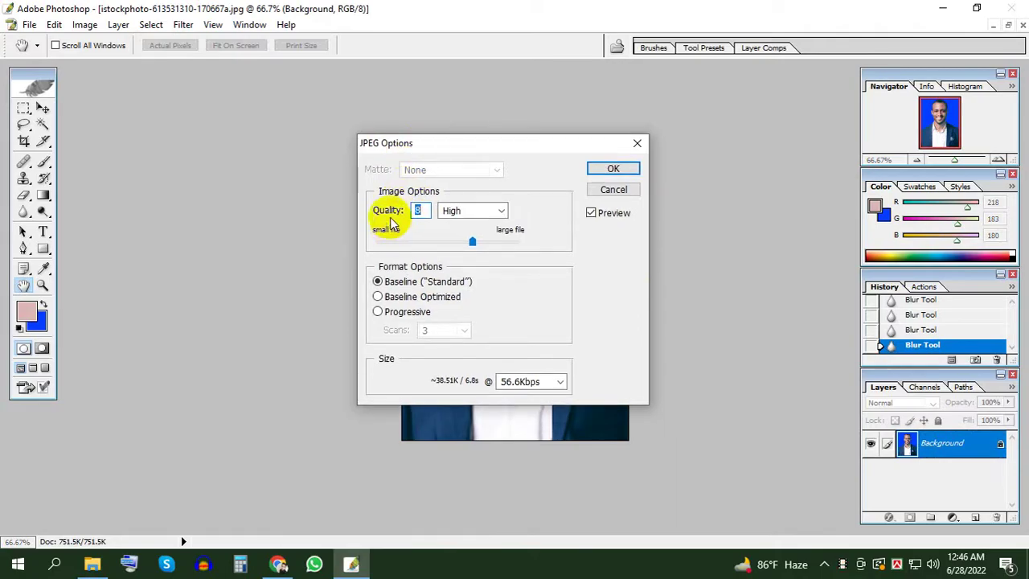
pyautogui.click(500, 211)
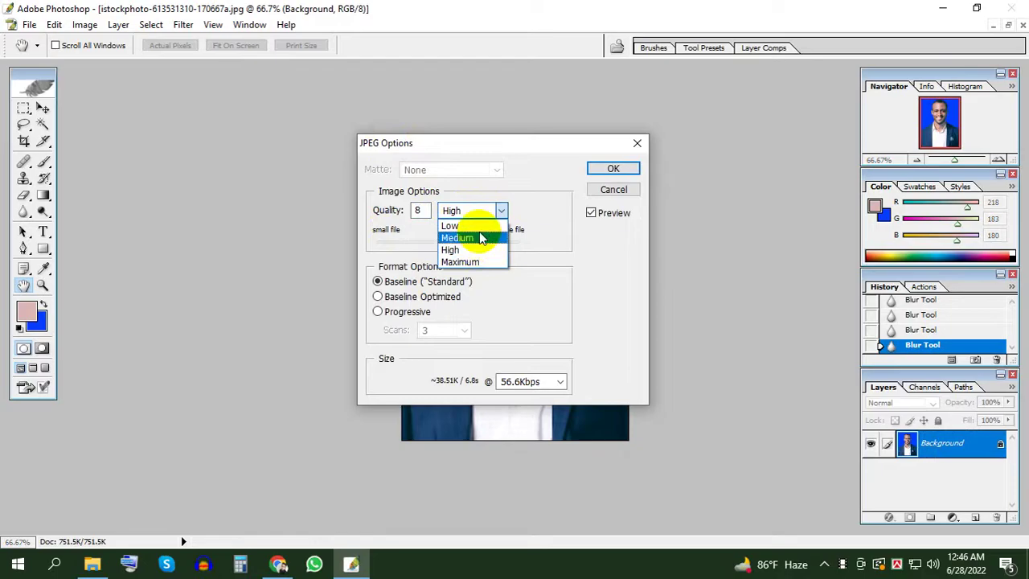
pyautogui.click(481, 263)
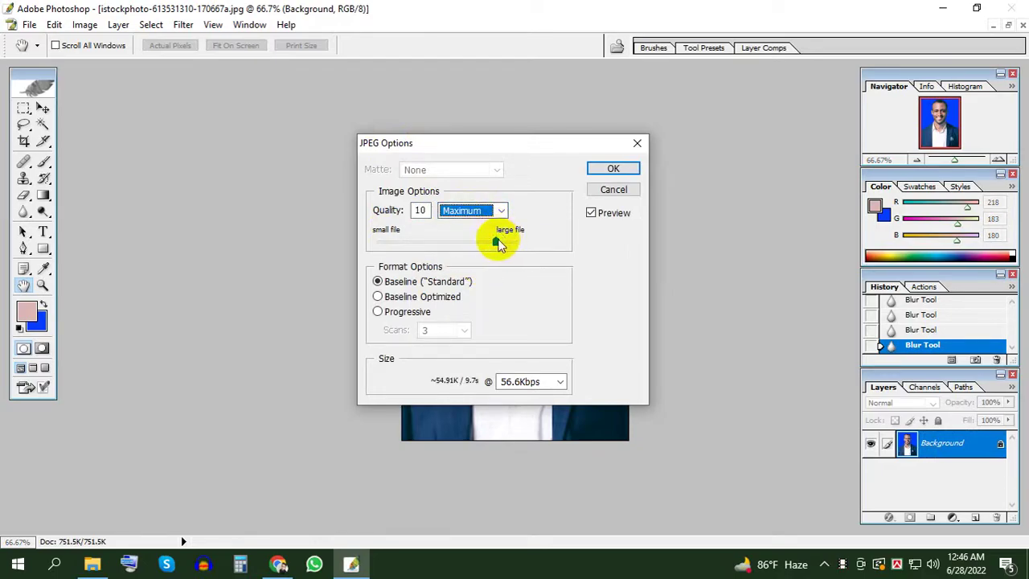
pyautogui.moveTo(495, 242); pyautogui.dragTo(533, 246)
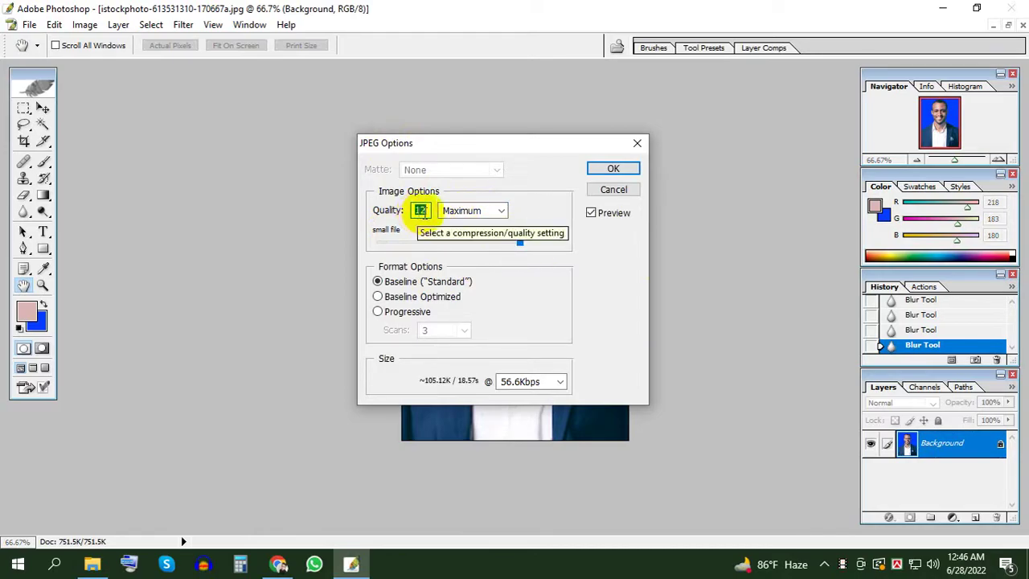
pyautogui.click(611, 172)
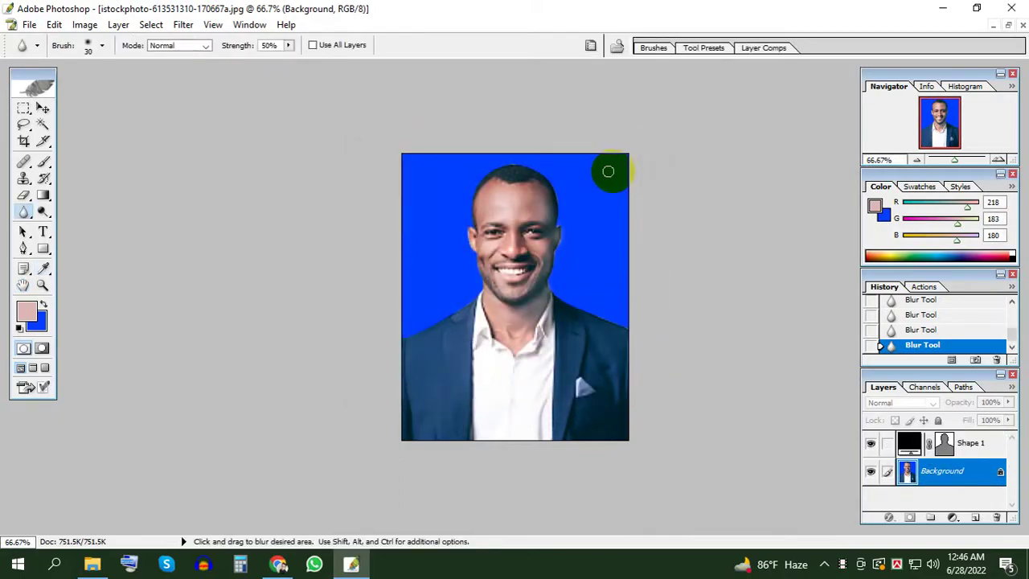
# Minimize Photoshop and open the saved photo.jpg from the Desktop in Windows Photos
pyautogui.click(950, 7)
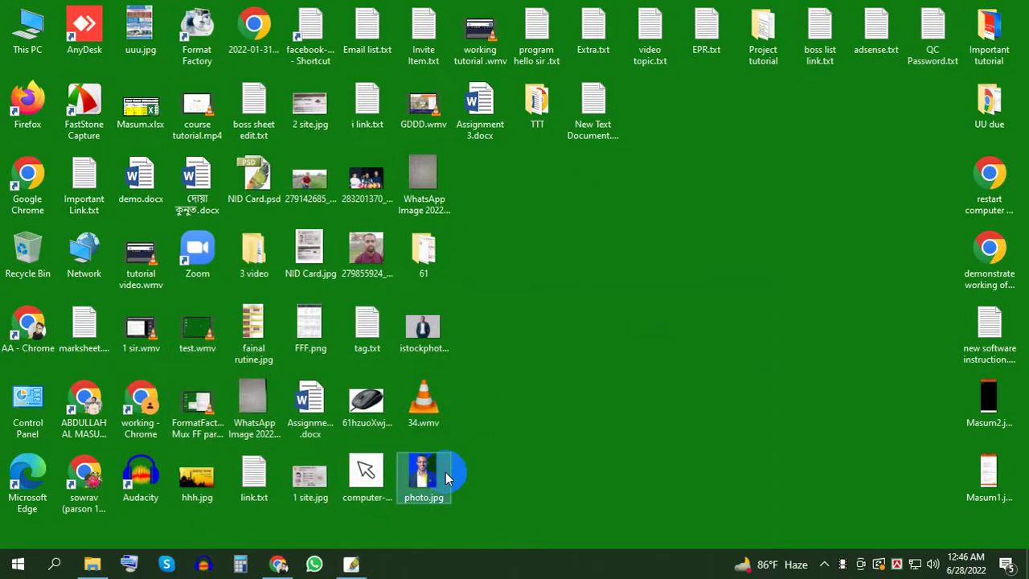
pyautogui.doubleClick(445, 475)
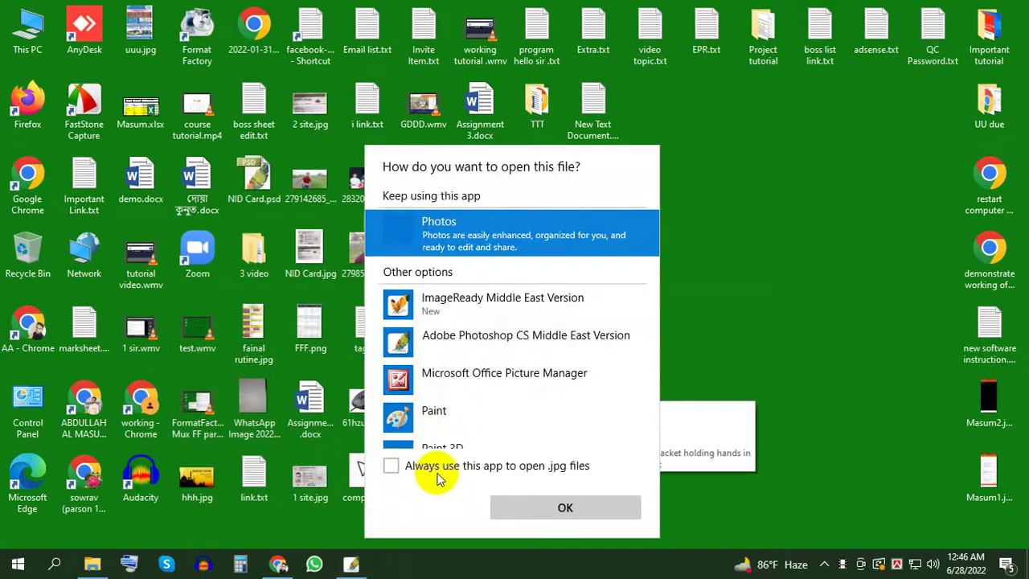
pyautogui.click(392, 466)
pyautogui.click(521, 504)
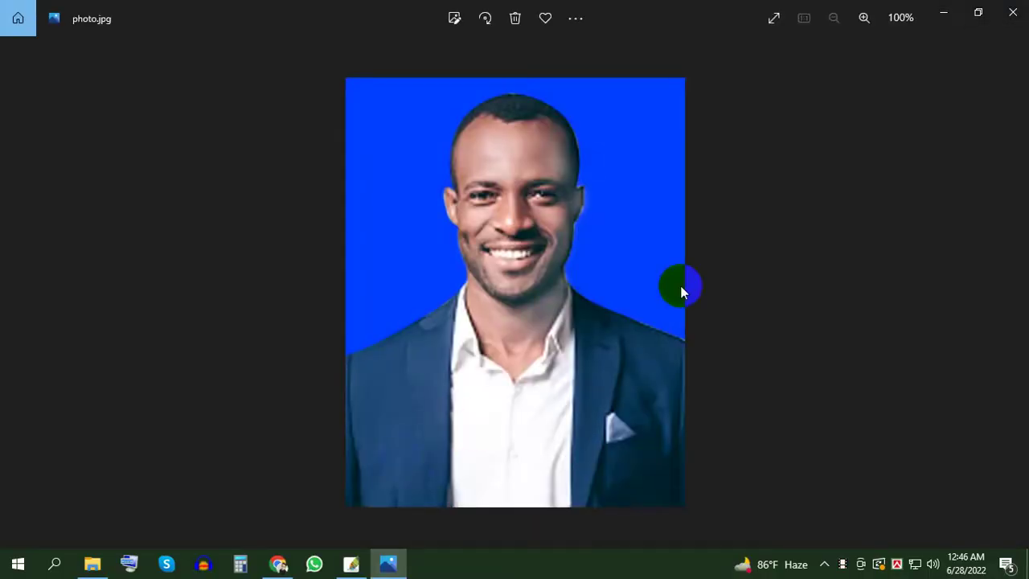
# Close the Photos viewer, refresh the desktop, and return to the portrait in Photoshop
pyautogui.click(1013, 12)
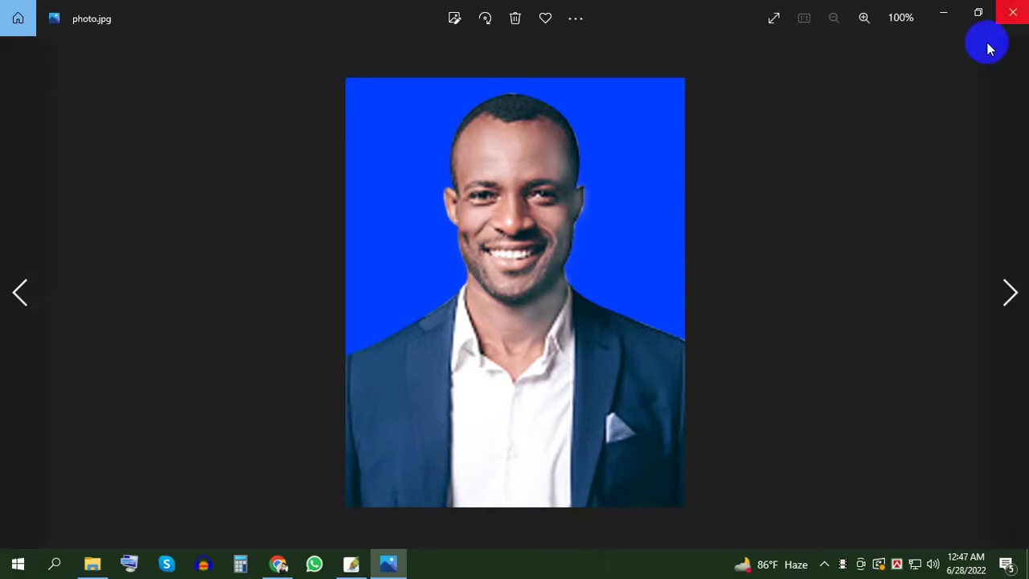
pyautogui.rightClick(639, 262)
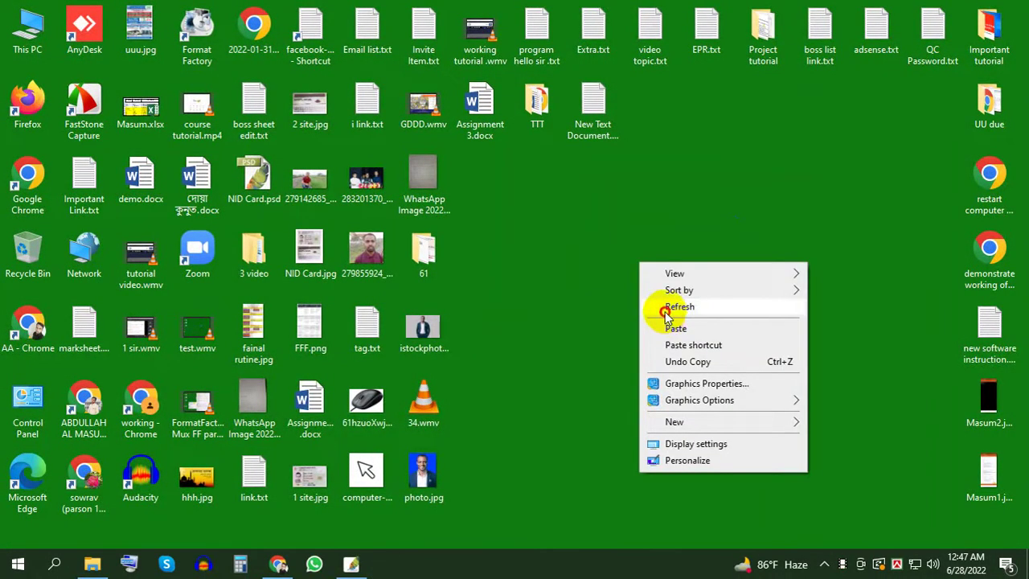
pyautogui.click(666, 310)
pyautogui.click(354, 563)
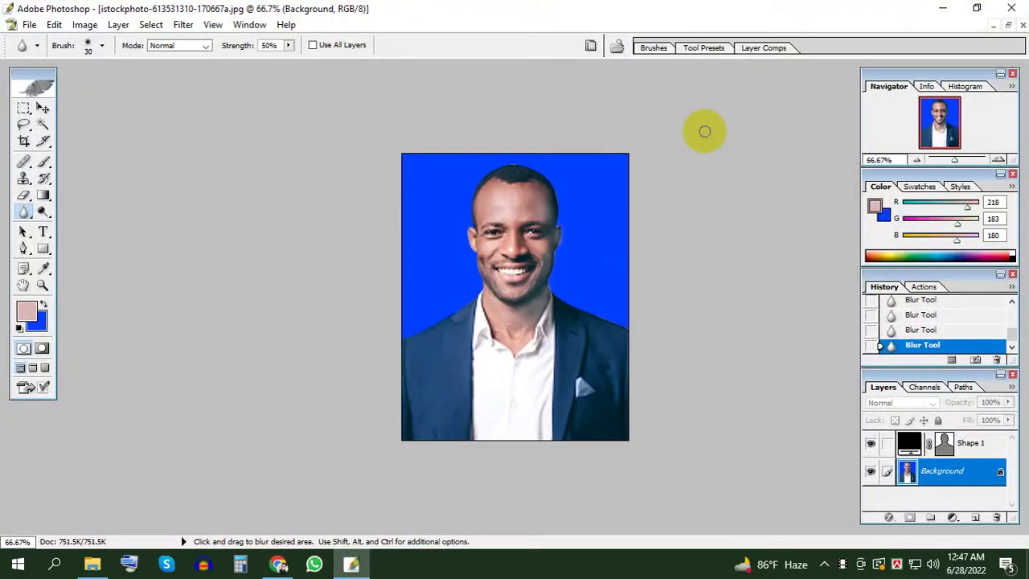
# Create a new blank document from the A4 preset (210×297 mm, 300 ppi)
pyautogui.click(36, 30)
pyautogui.click(44, 41)
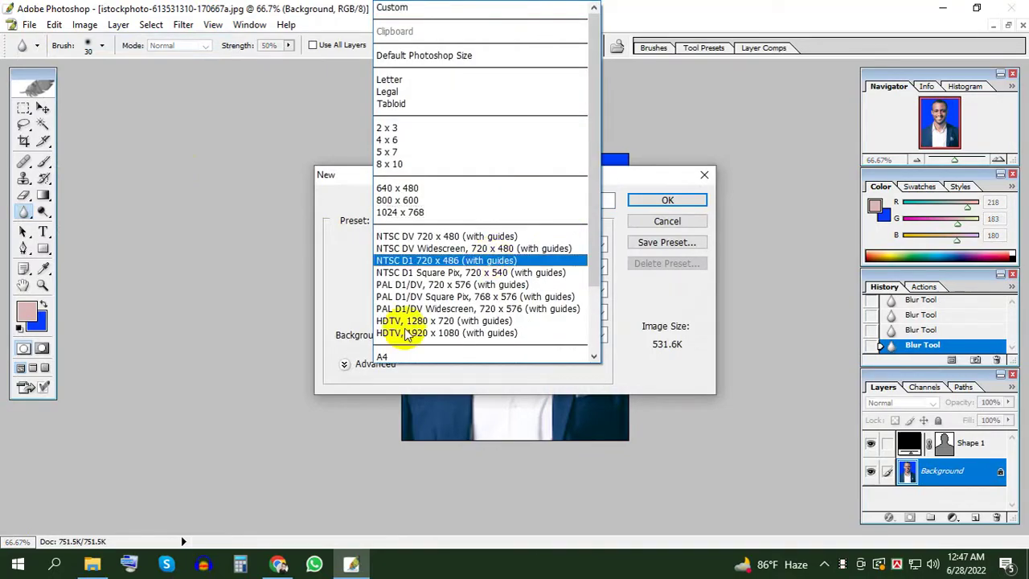
pyautogui.click(379, 356)
pyautogui.click(384, 363)
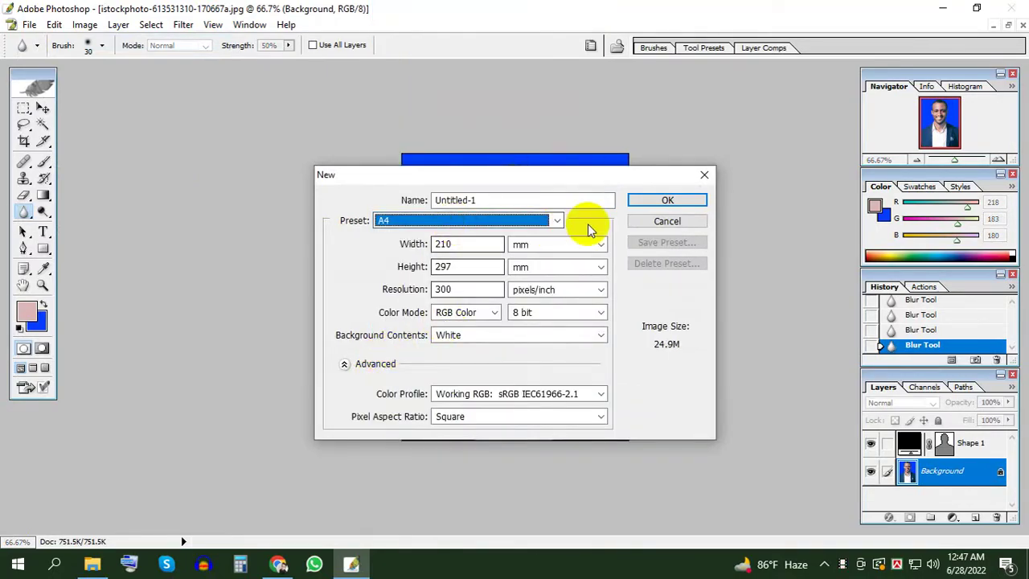
pyautogui.click(648, 206)
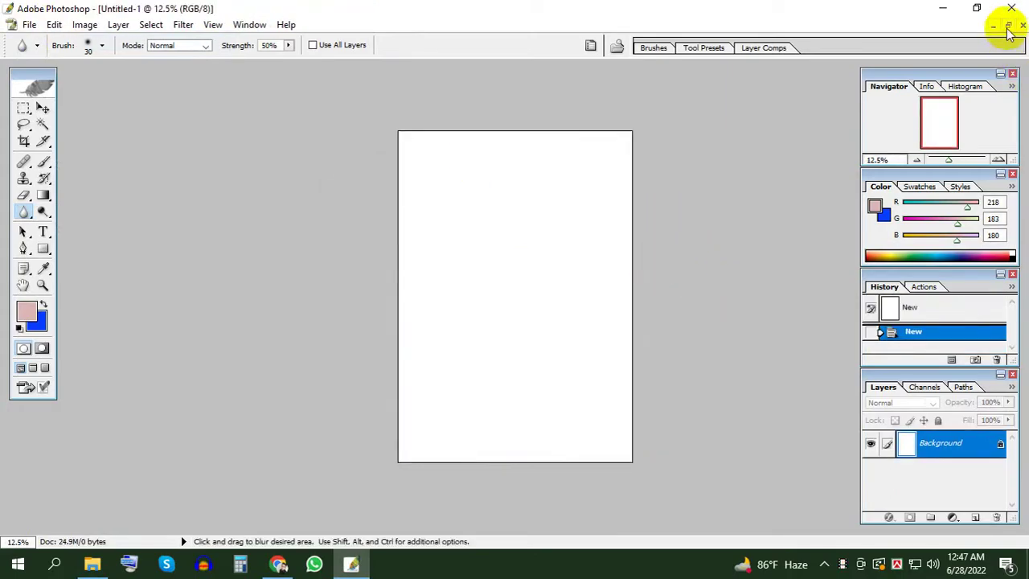
# Float the Untitled-1 window and arrange it to the right of the portrait window
pyautogui.click(1008, 25)
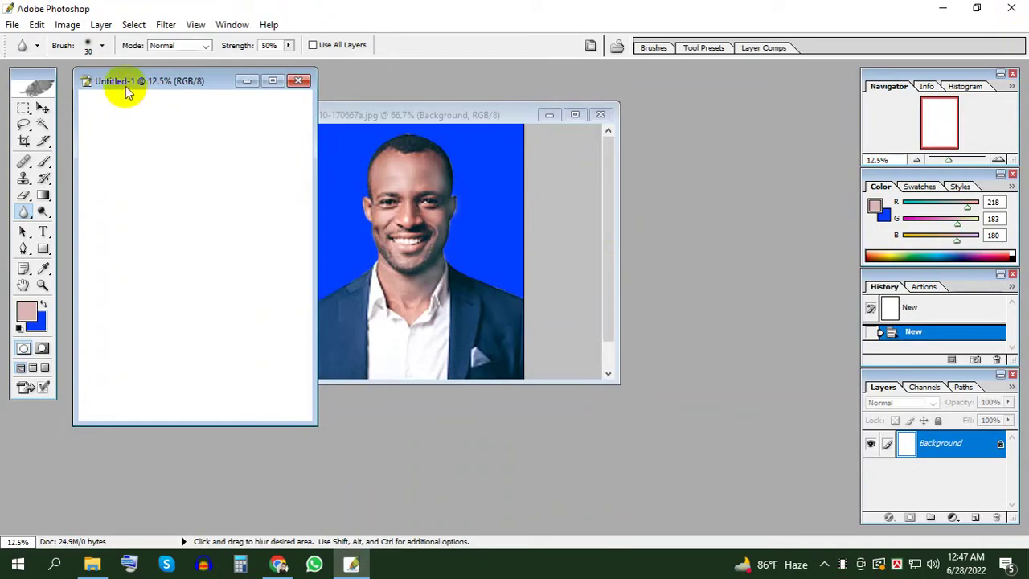
pyautogui.moveTo(123, 84); pyautogui.dragTo(682, 106)
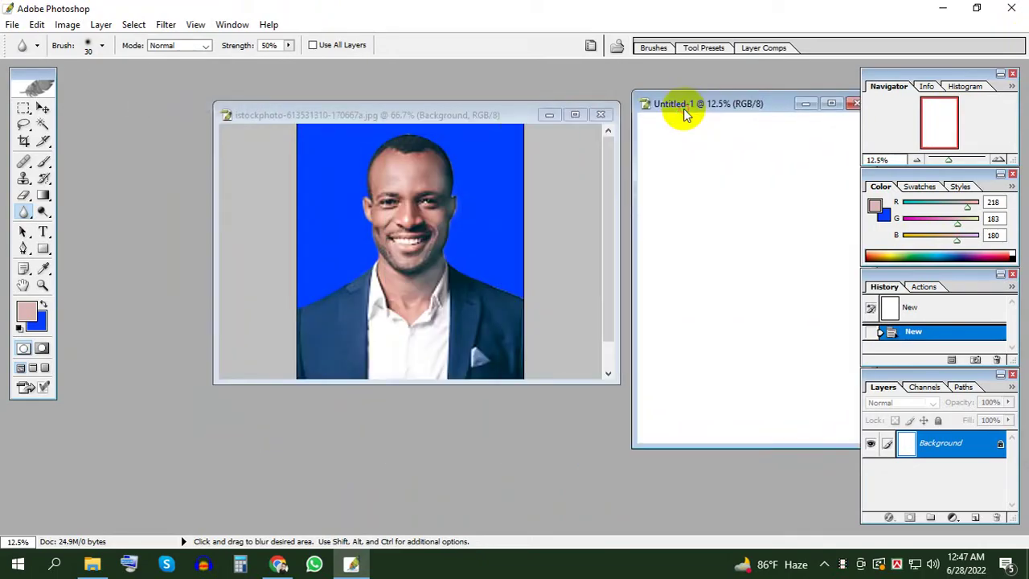
pyautogui.moveTo(437, 115); pyautogui.dragTo(336, 115)
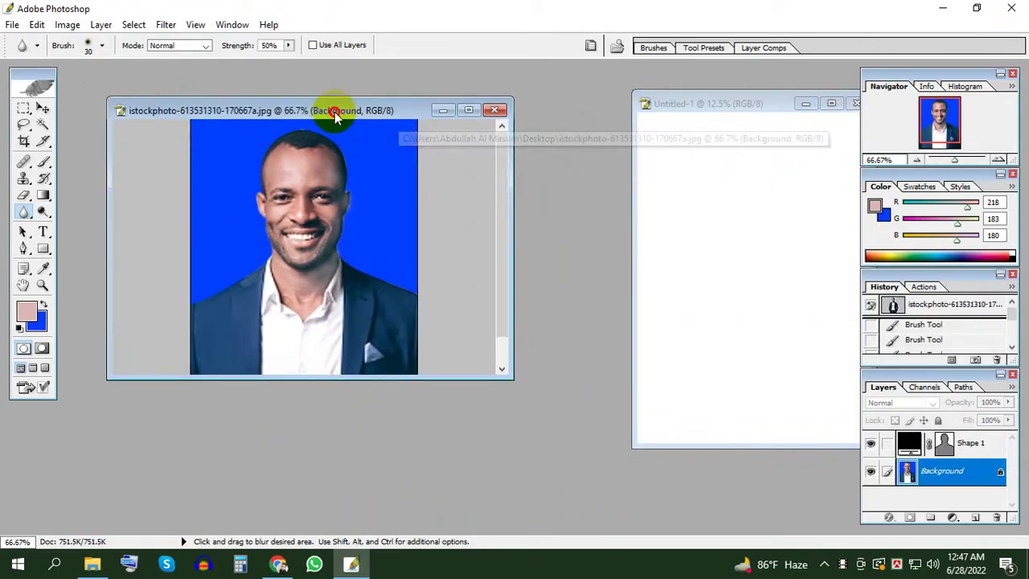
pyautogui.moveTo(703, 103); pyautogui.dragTo(632, 102)
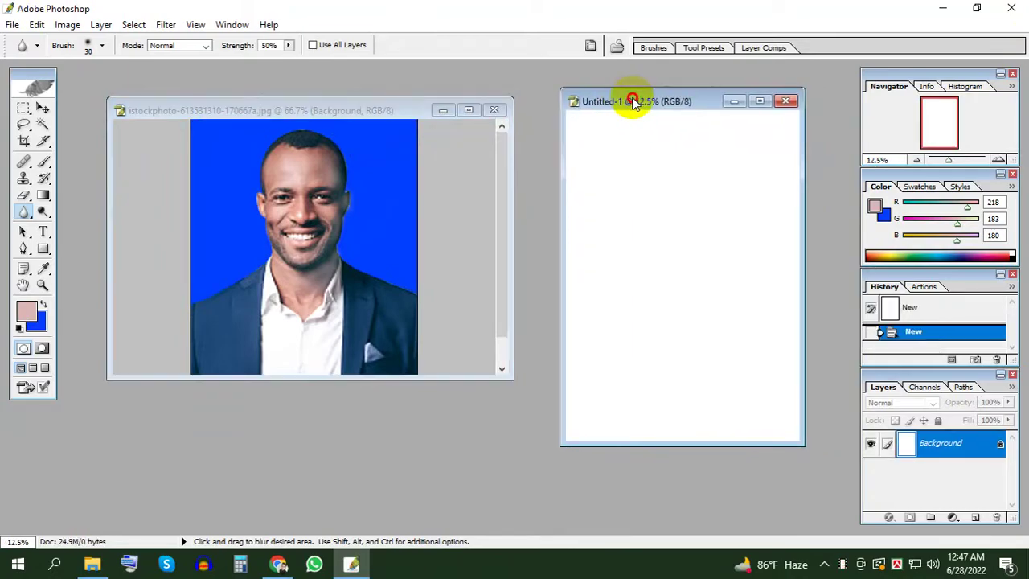
# Drag the portrait with the Move tool onto the top of the A4 sheet
pyautogui.click(42, 110)
pyautogui.click(252, 214)
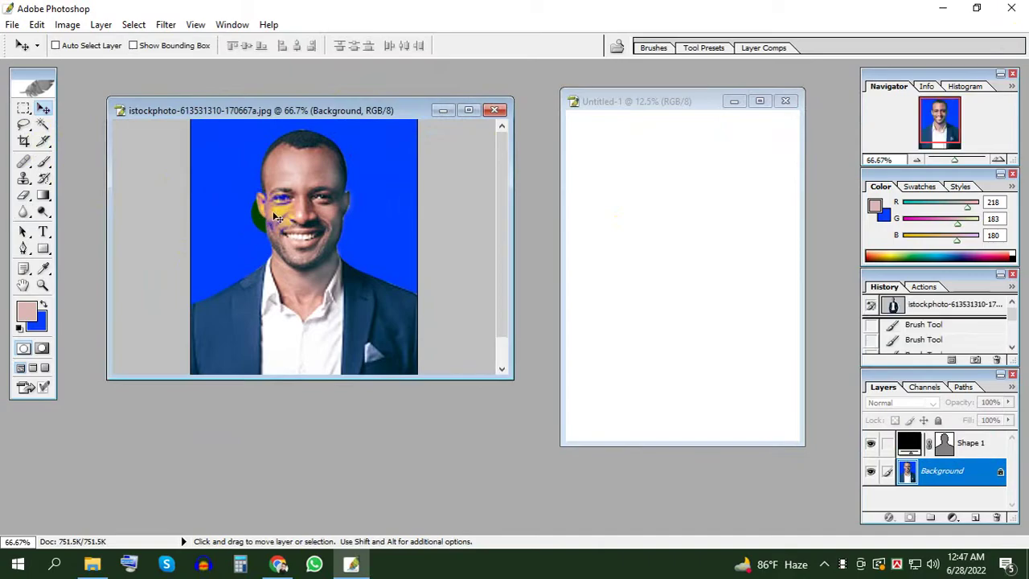
pyautogui.moveTo(252, 214)
pyautogui.mouseDown()
pyautogui.moveTo(615, 161)
pyautogui.moveTo(589, 131)
pyautogui.mouseUp()
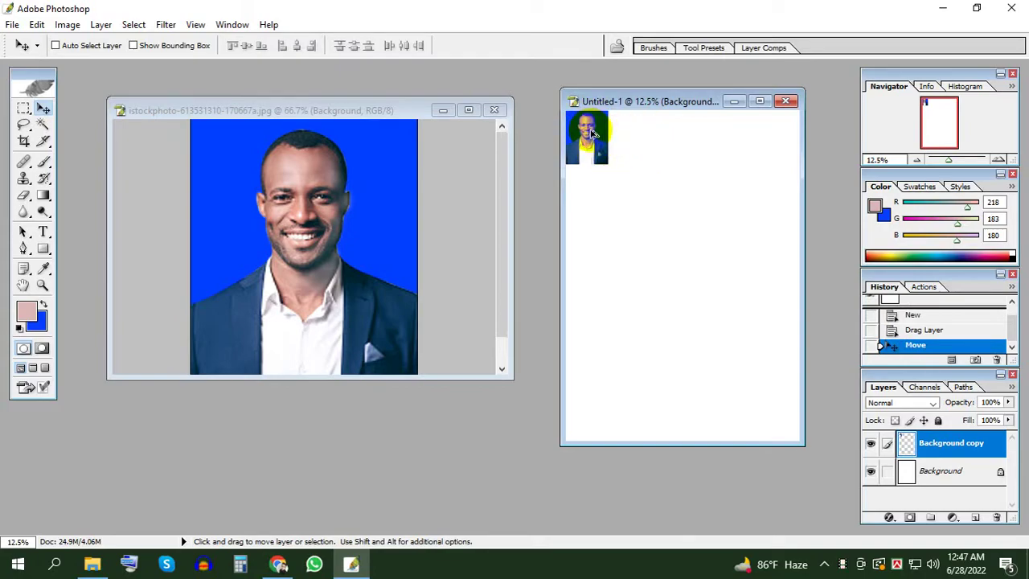
# Alt-drag three more copies of the portrait to the right, forming a row of four
pyautogui.moveTo(591, 134); pyautogui.dragTo(635, 138)
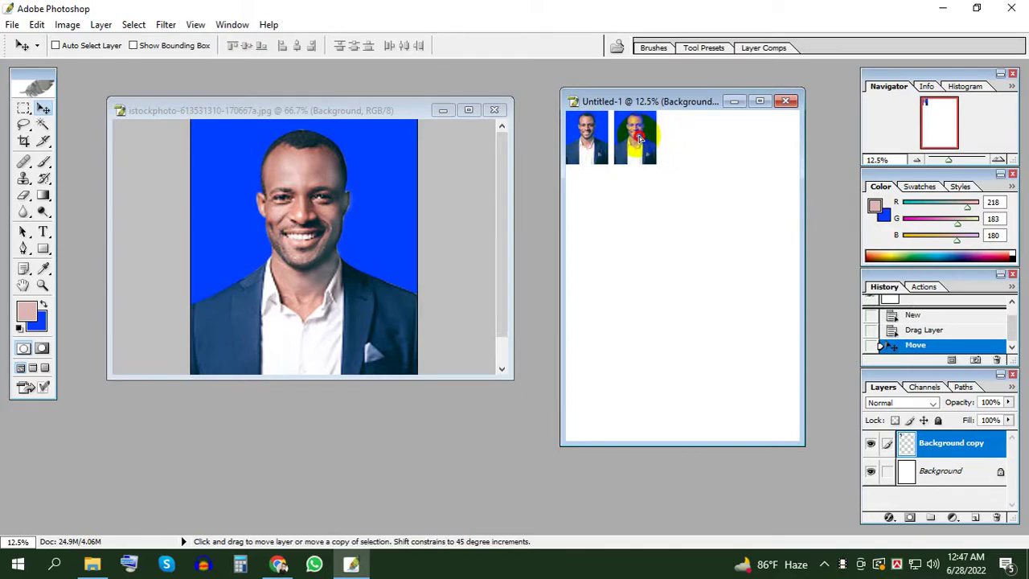
pyautogui.moveTo(639, 138); pyautogui.dragTo(641, 140)
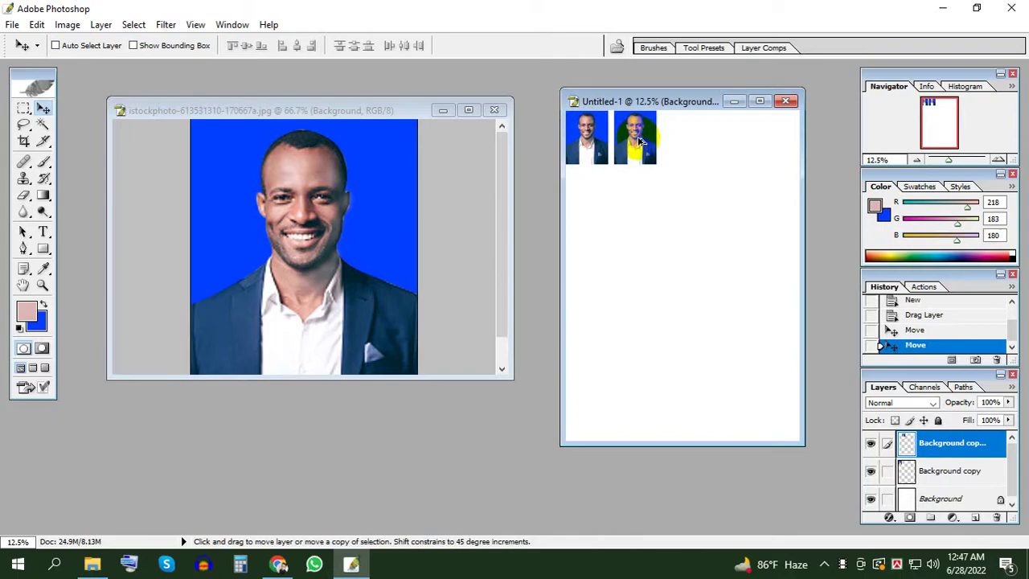
pyautogui.moveTo(640, 140); pyautogui.dragTo(688, 137)
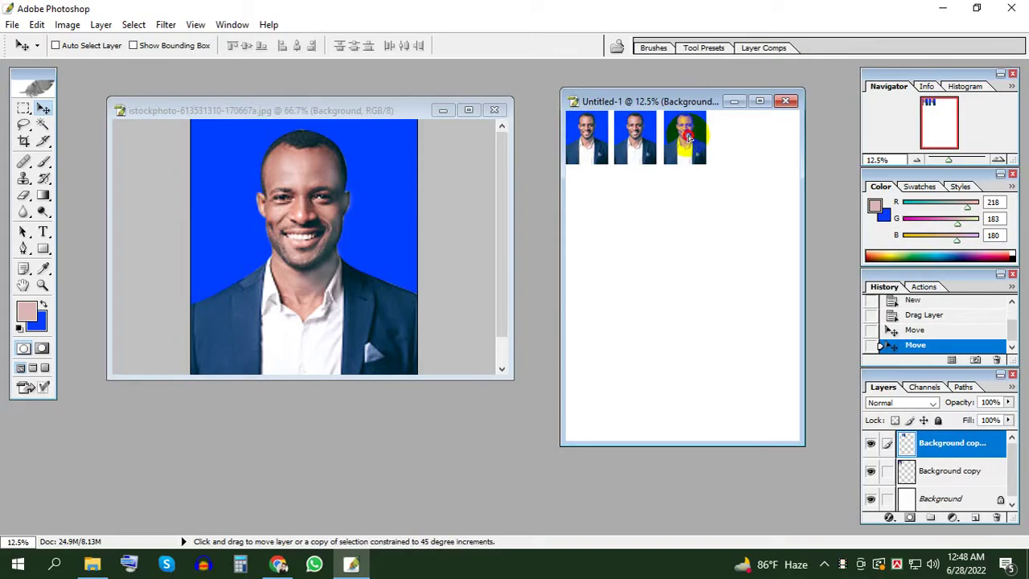
pyautogui.moveTo(688, 136); pyautogui.dragTo(689, 137)
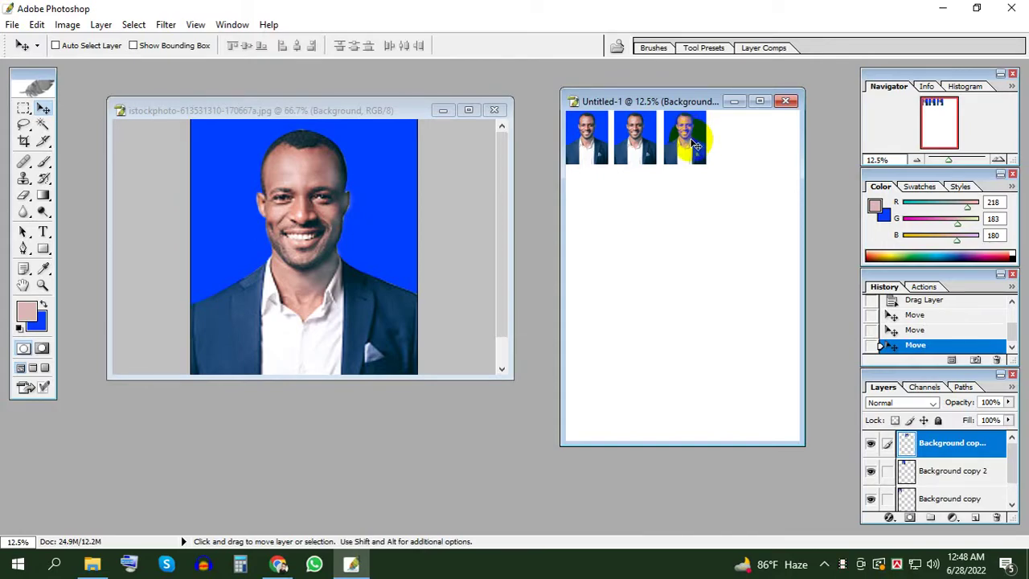
pyautogui.moveTo(695, 145); pyautogui.dragTo(742, 145)
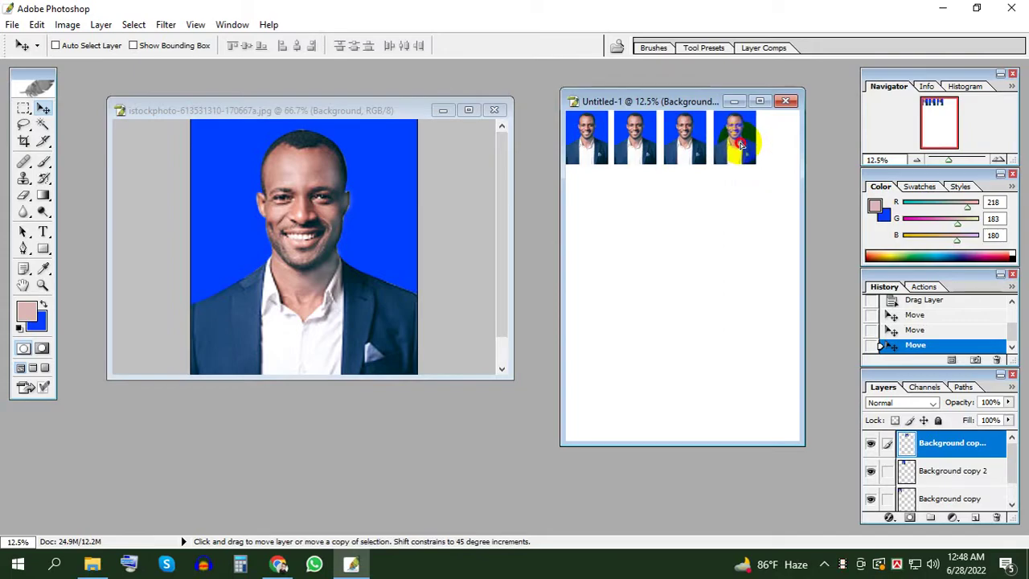
pyautogui.moveTo(740, 143); pyautogui.dragTo(741, 145)
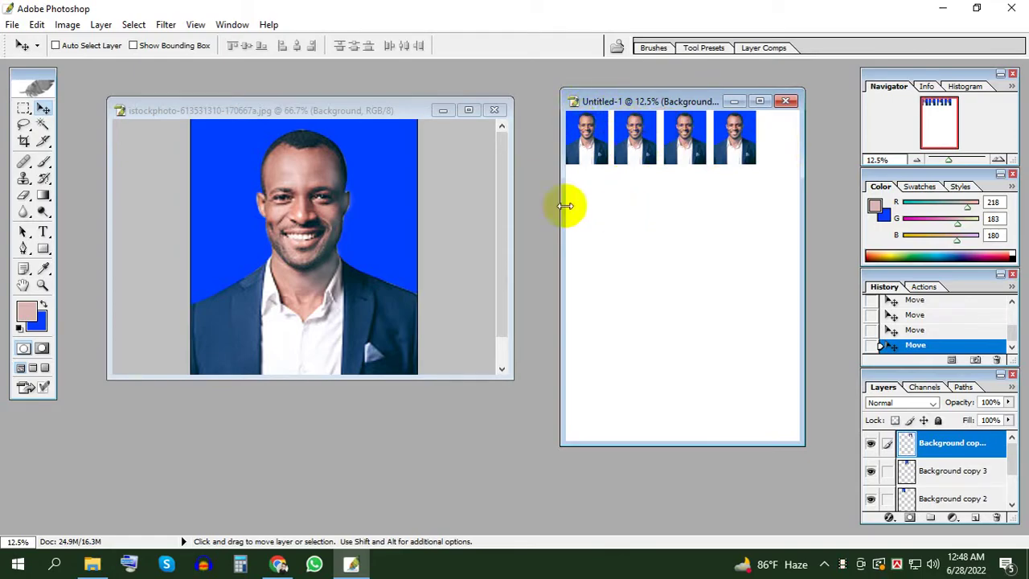
# Rotate the portrait canvas 90° clockwise and drag it onto the A4 sheet below the row
pyautogui.click(296, 113)
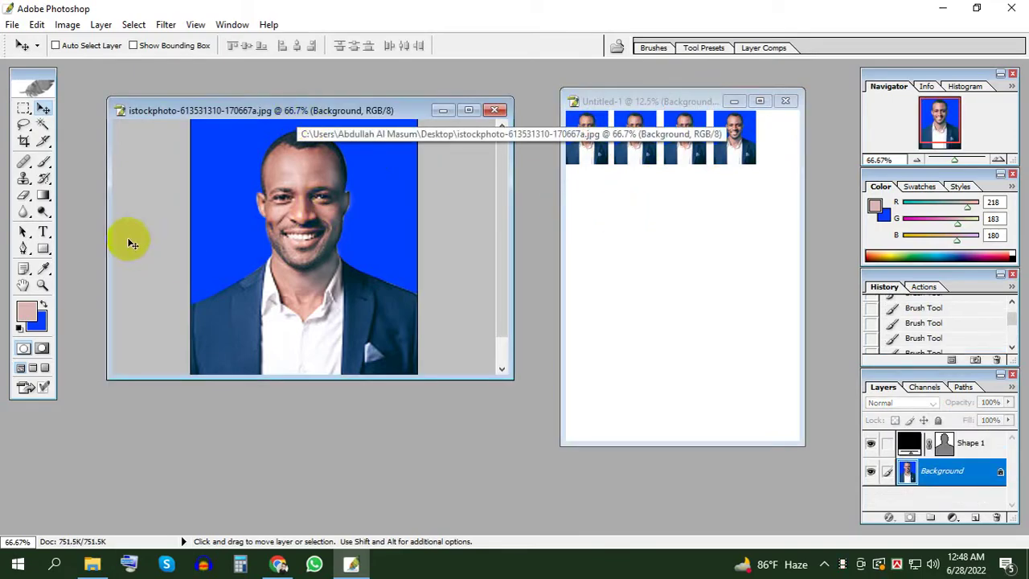
pyautogui.click(67, 25)
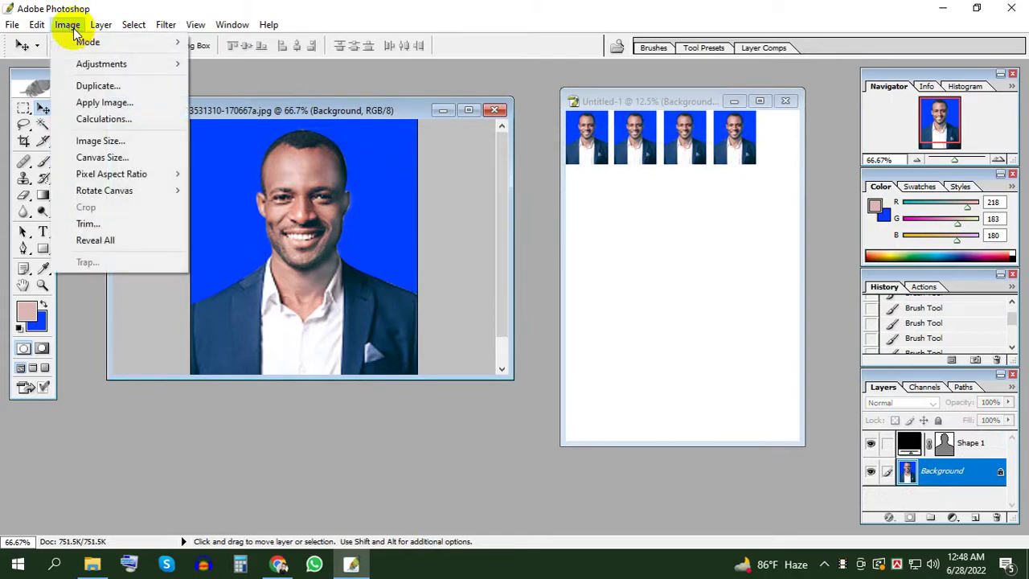
pyautogui.moveTo(104, 190)
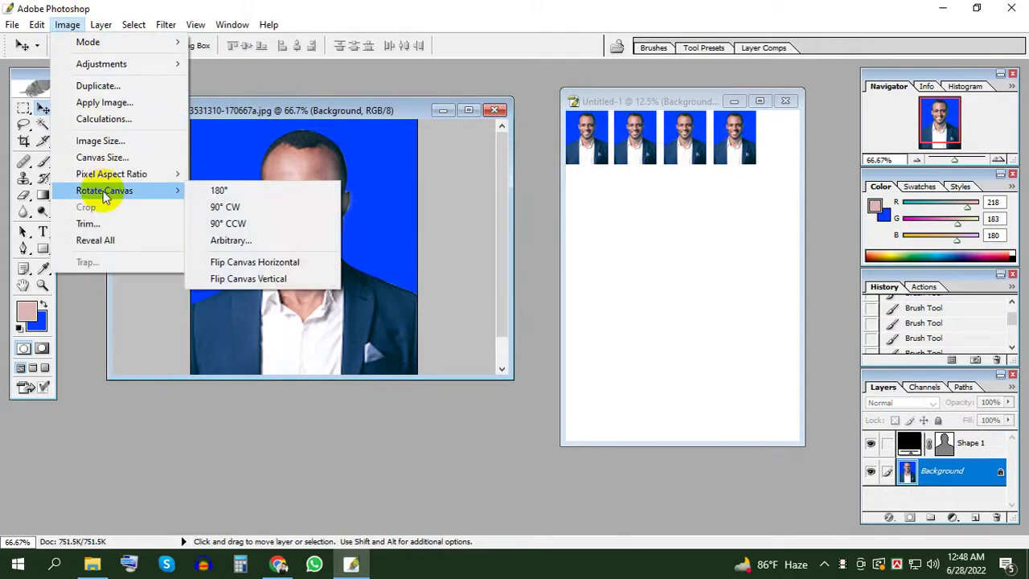
pyautogui.click(242, 206)
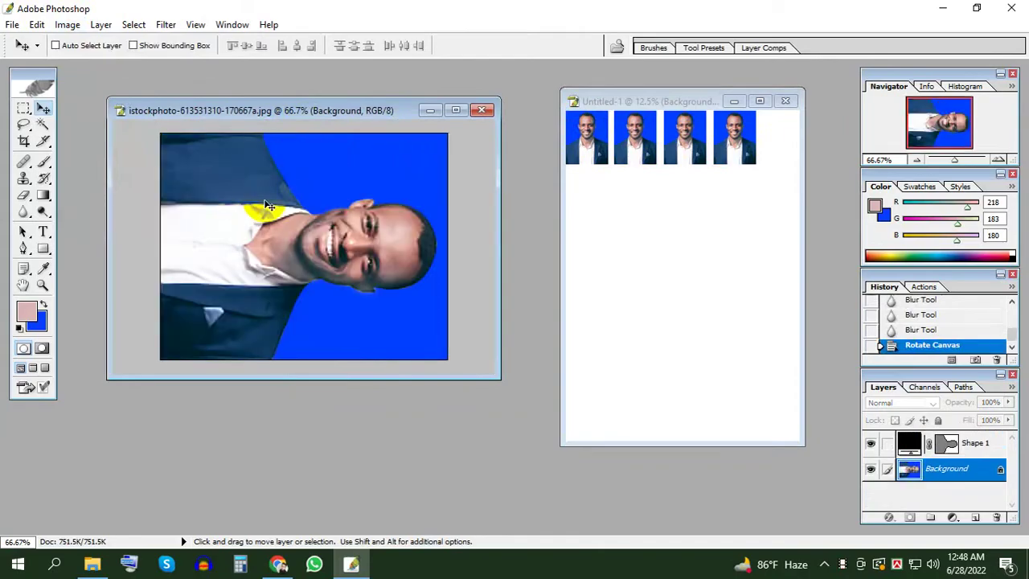
pyautogui.moveTo(309, 209)
pyautogui.mouseDown()
pyautogui.moveTo(650, 233)
pyautogui.moveTo(609, 203)
pyautogui.mouseUp()
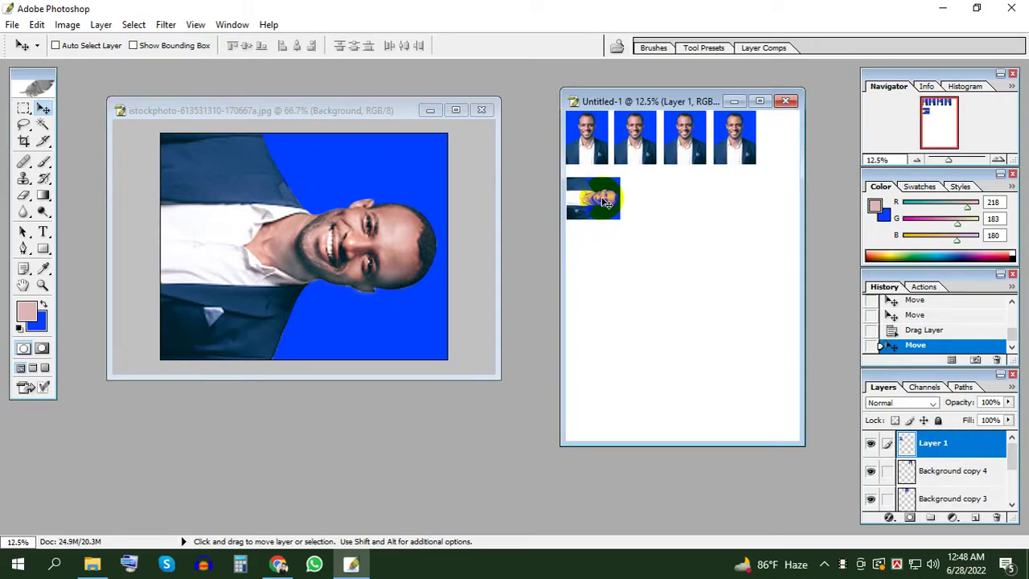
# Copy the rotated portrait along the second row, then select the first upright photo's Background copy layer
pyautogui.moveTo(608, 204)
pyautogui.mouseDown()
pyautogui.moveTo(777, 207)
pyautogui.moveTo(759, 202)
pyautogui.mouseUp()
pyautogui.rightClick(762, 203)
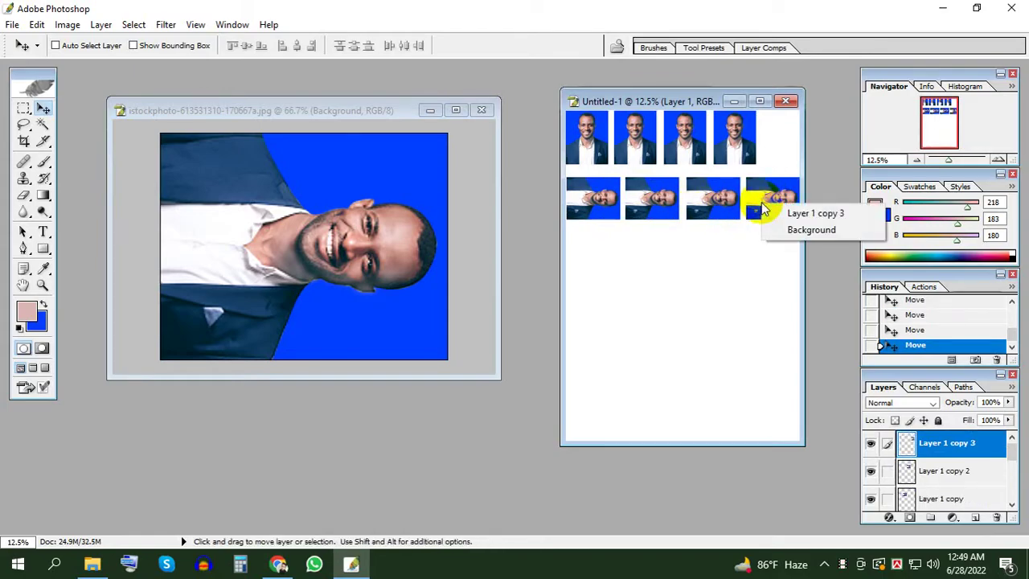
pyautogui.click(729, 248)
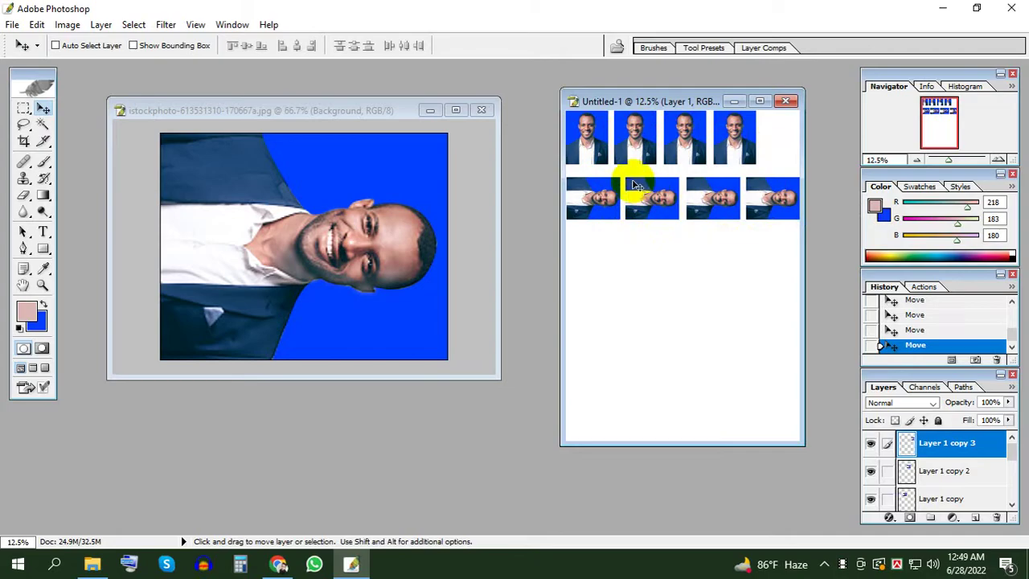
pyautogui.rightClick(591, 139)
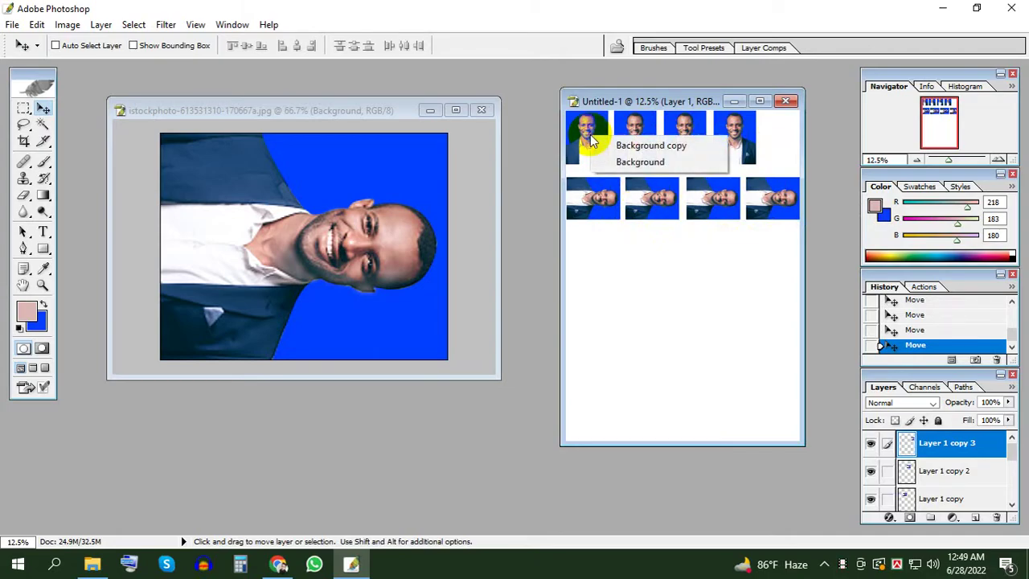
pyautogui.click(627, 147)
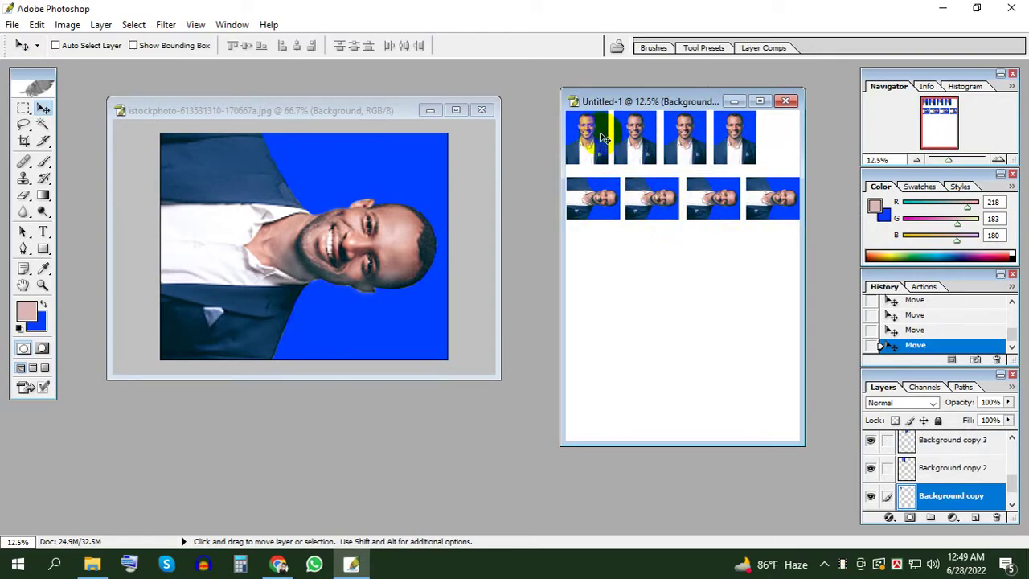
# Nudge the four upright portraits (Background copy to copy 4) rightward with arrow keys
pyautogui.press('Right')
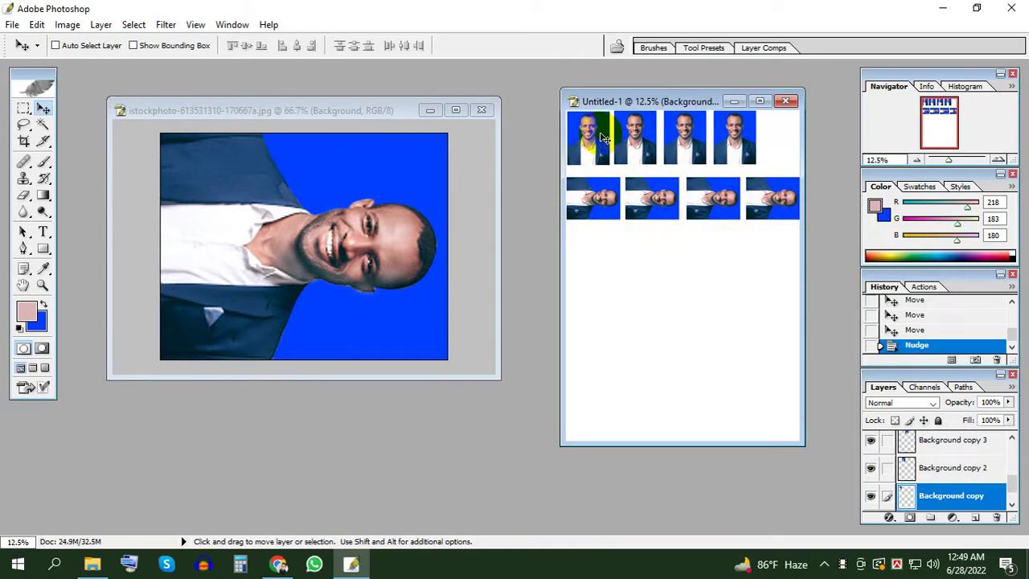
pyautogui.rightClick(640, 139)
pyautogui.click(652, 149)
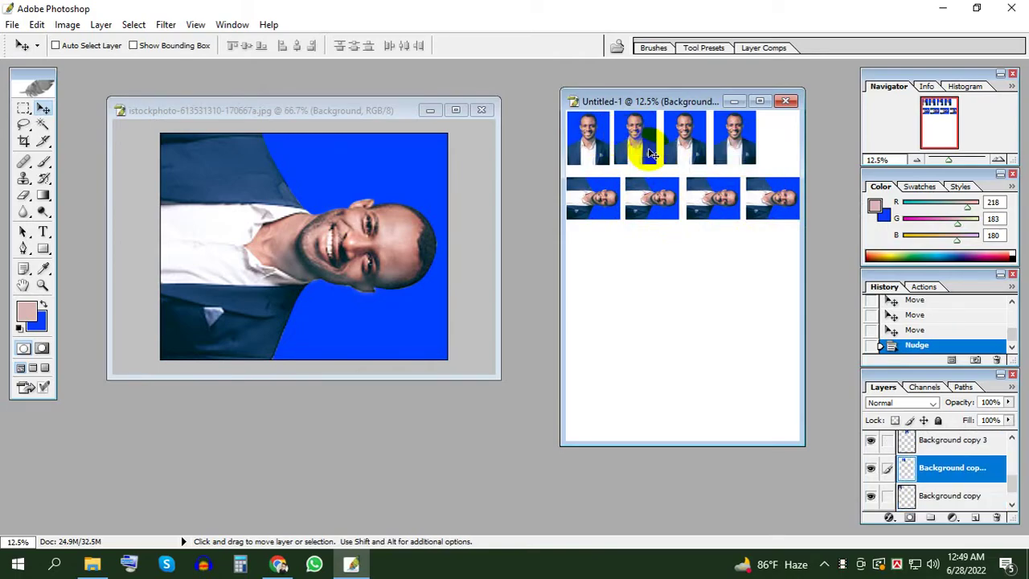
pyautogui.press('Right')
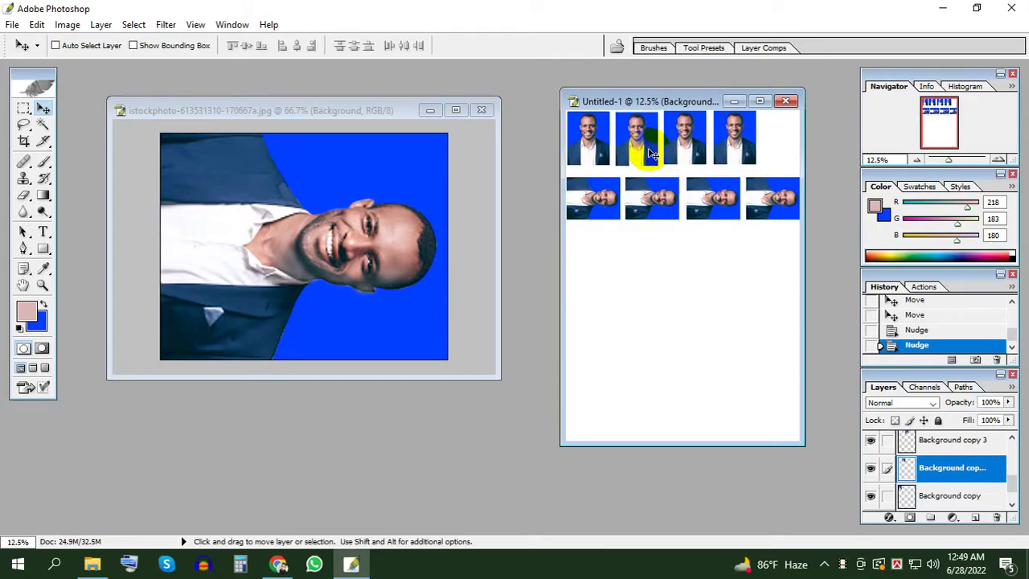
pyautogui.rightClick(689, 151)
pyautogui.click(692, 151)
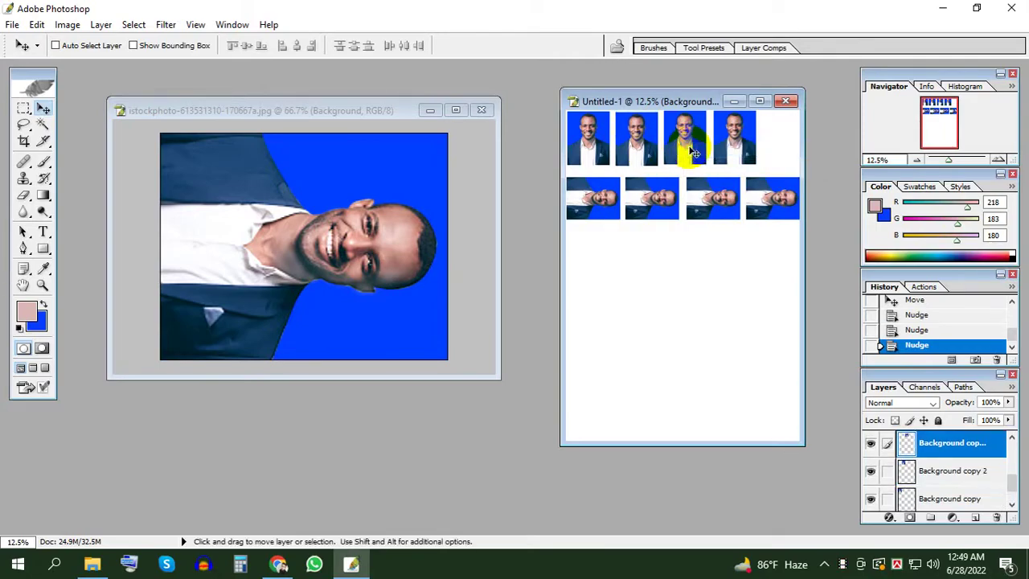
pyautogui.press('Right')
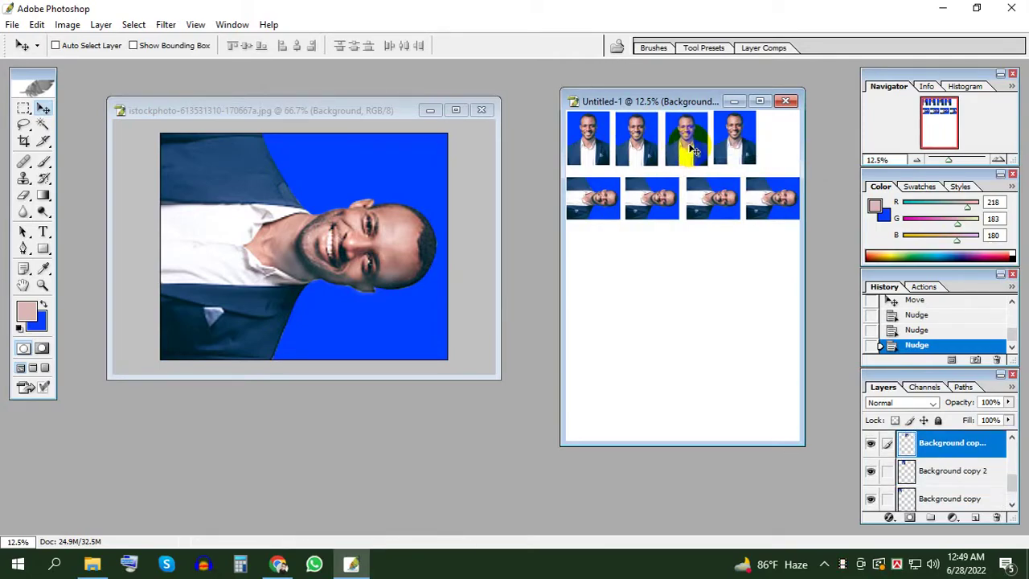
pyautogui.rightClick(734, 147)
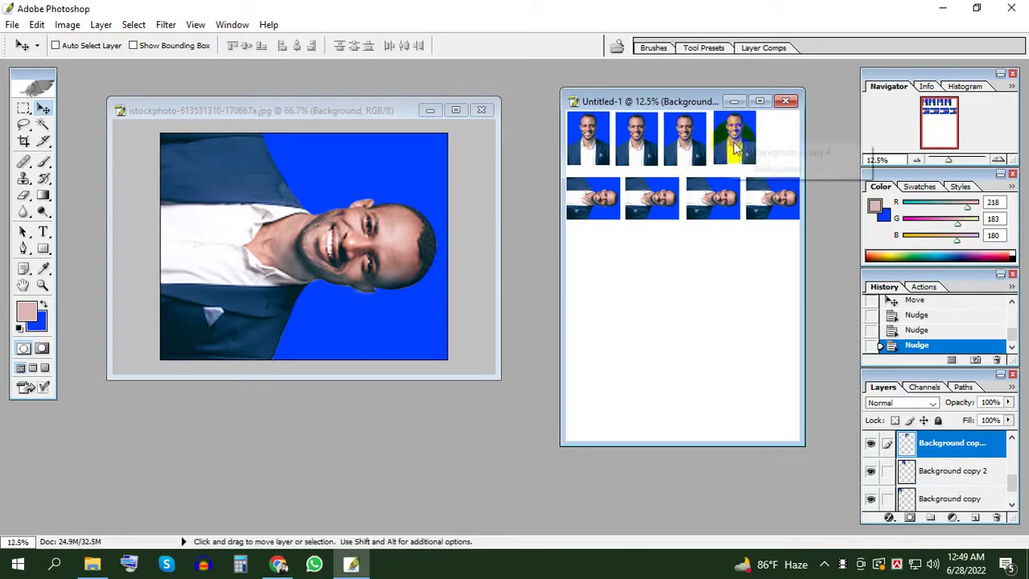
pyautogui.click(745, 153)
pyautogui.press('Right')
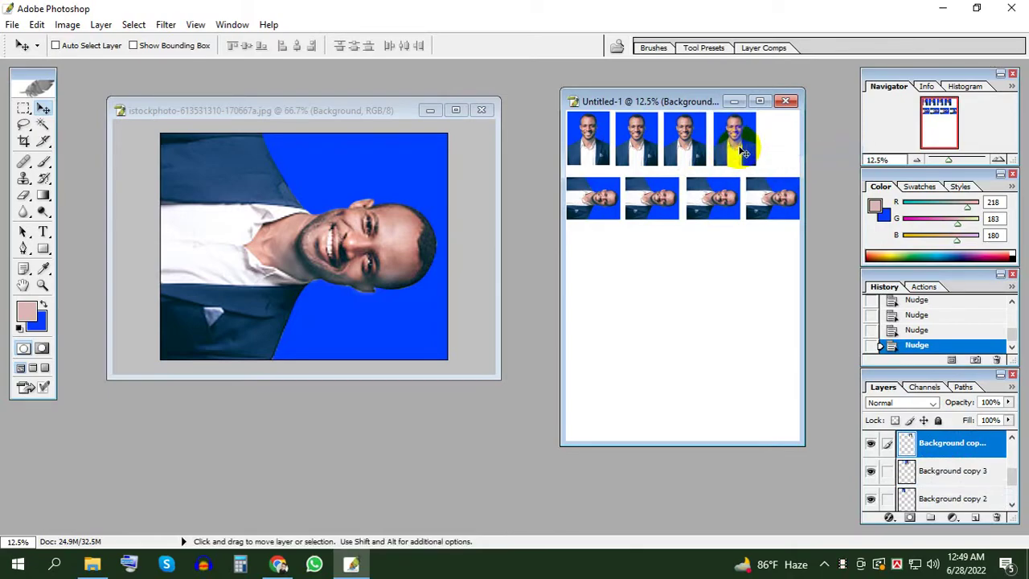
pyautogui.press('Down')
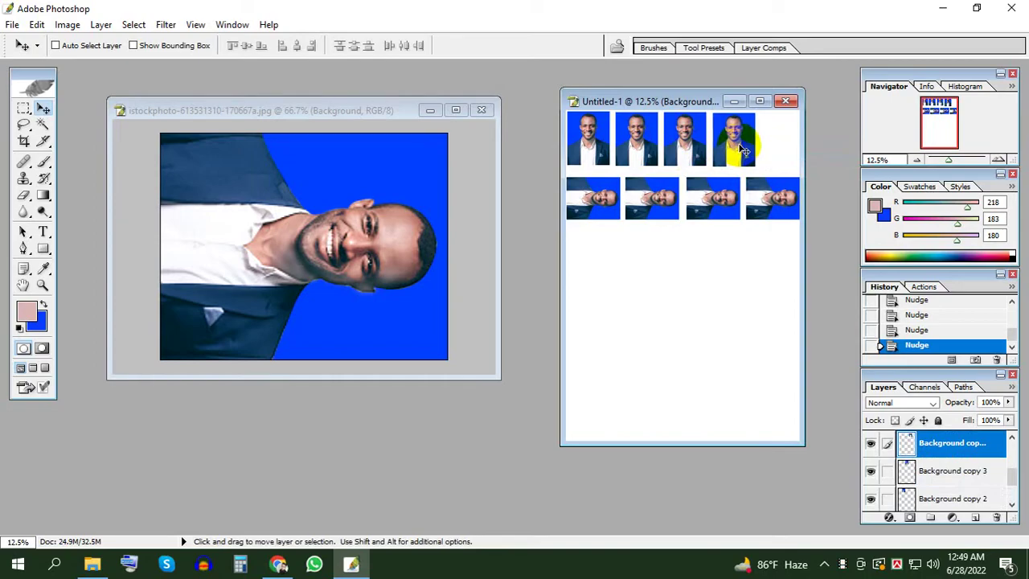
pyautogui.press('Left')
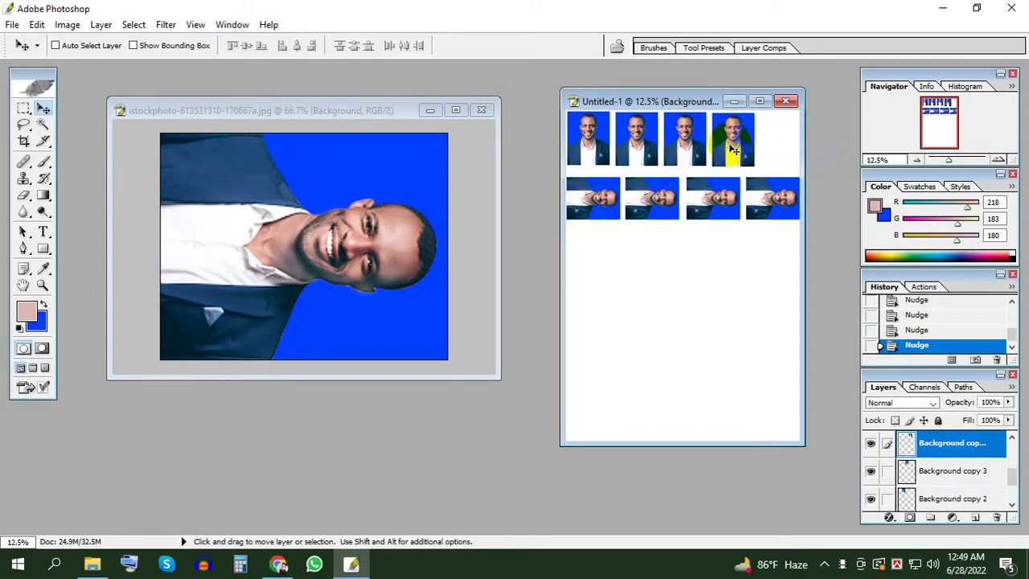
# Alt-drag a fifth upright copy to the row's end and nudge copies 2–5 left to even spacing
pyautogui.moveTo(733, 150); pyautogui.dragTo(778, 151)
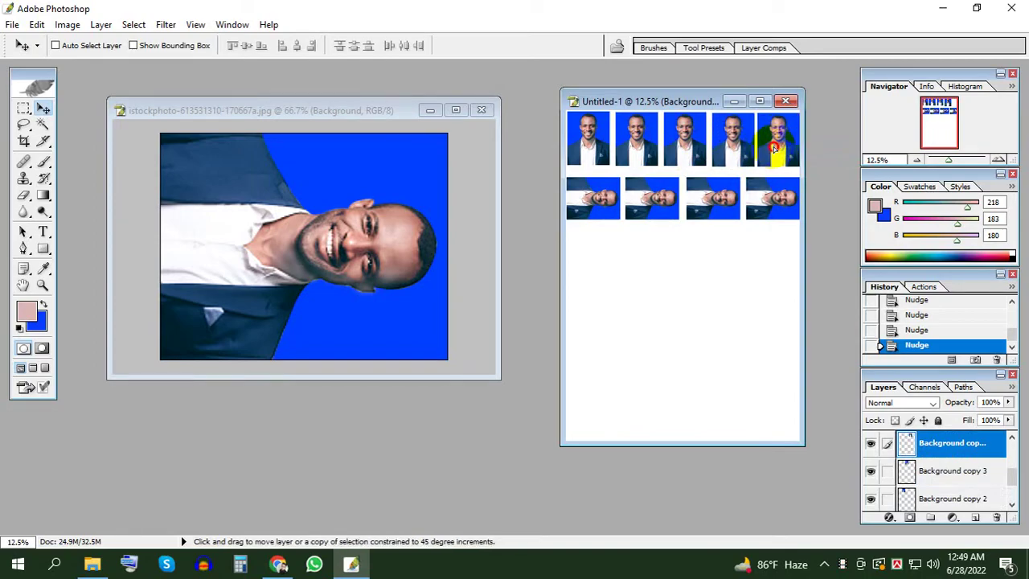
pyautogui.rightClick(744, 153)
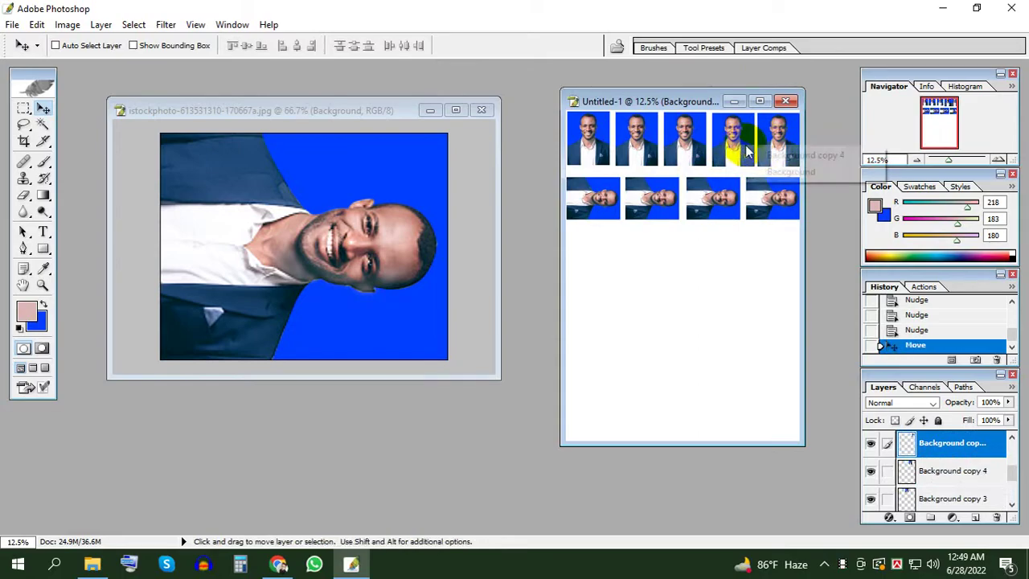
pyautogui.click(750, 157)
pyautogui.press('Left')
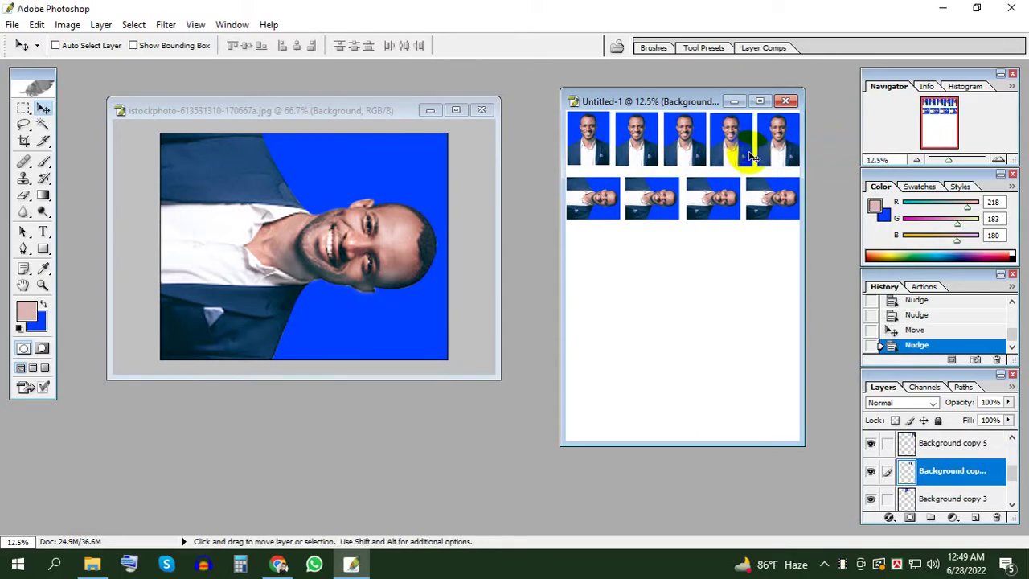
pyautogui.click(796, 150)
pyautogui.press('Left')
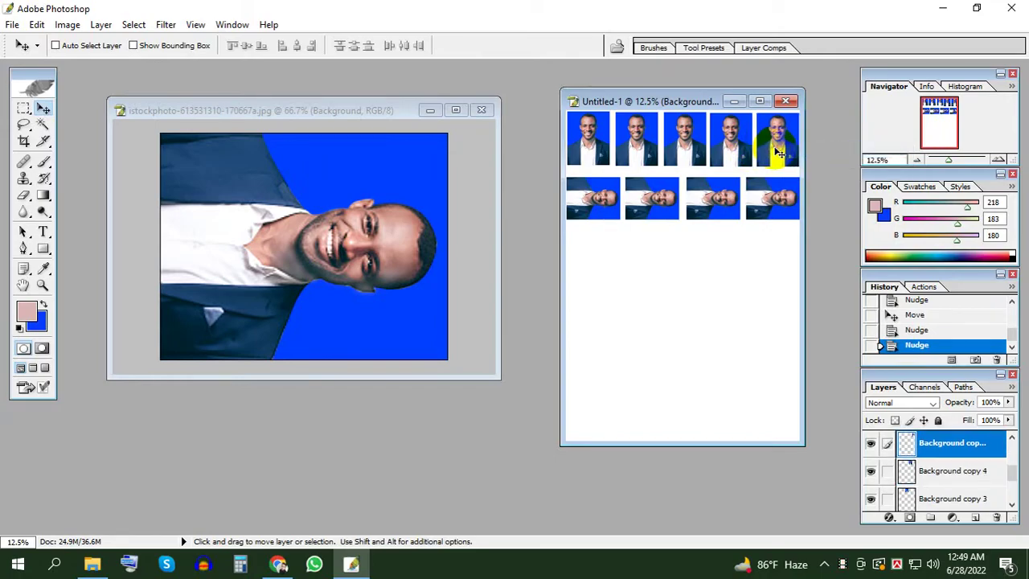
pyautogui.rightClick(684, 152)
pyautogui.click(736, 156)
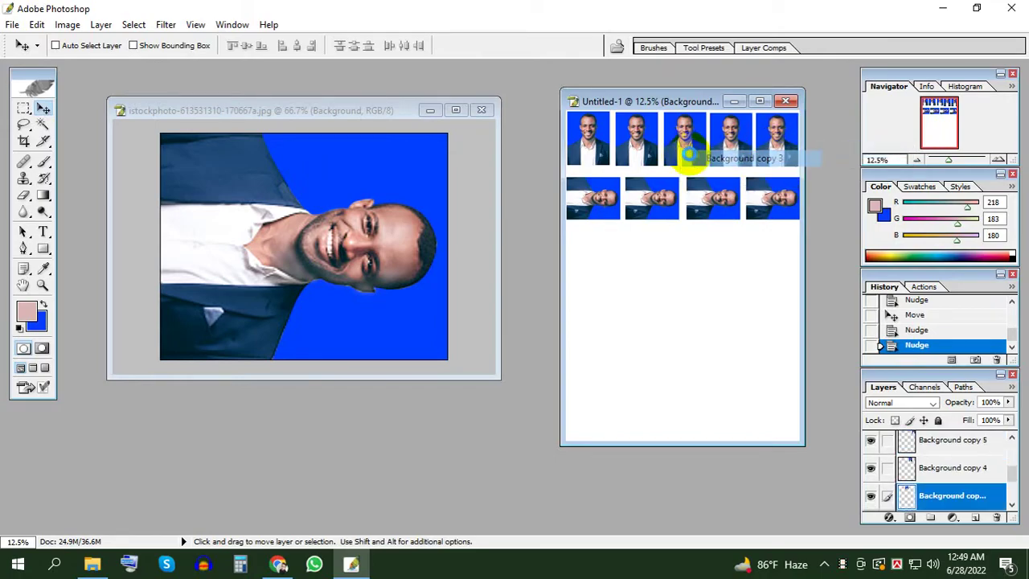
pyautogui.press('Left')
pyautogui.rightClick(639, 148)
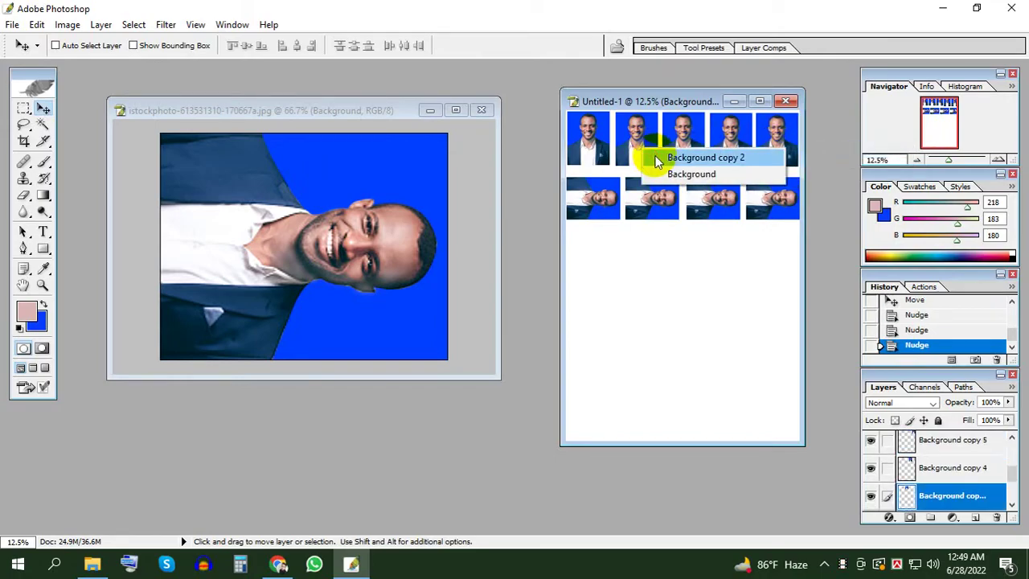
pyautogui.click(668, 156)
pyautogui.press('Left')
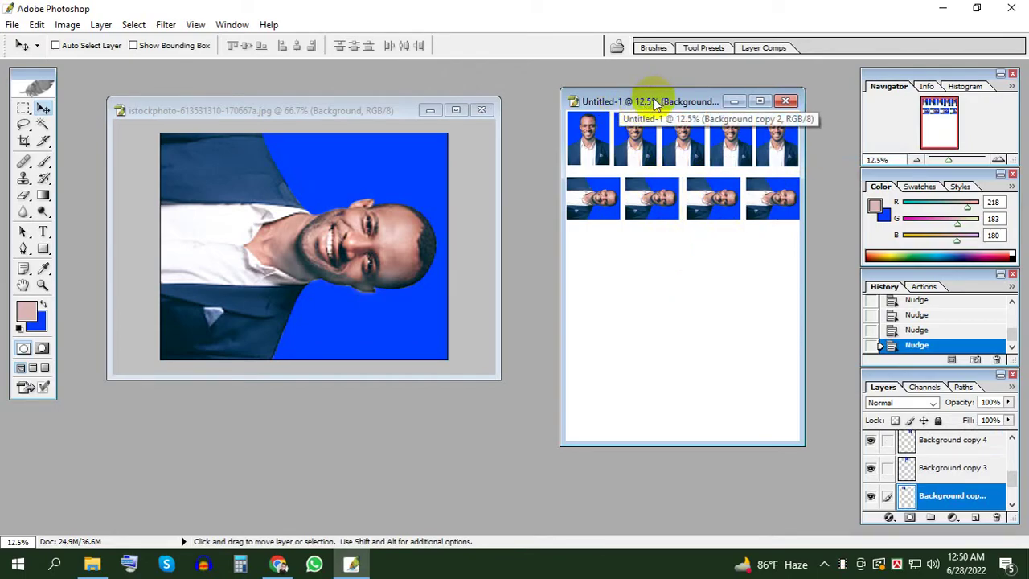
# Open File > Print with Preview for the A4 photo sheet
pyautogui.click(13, 25)
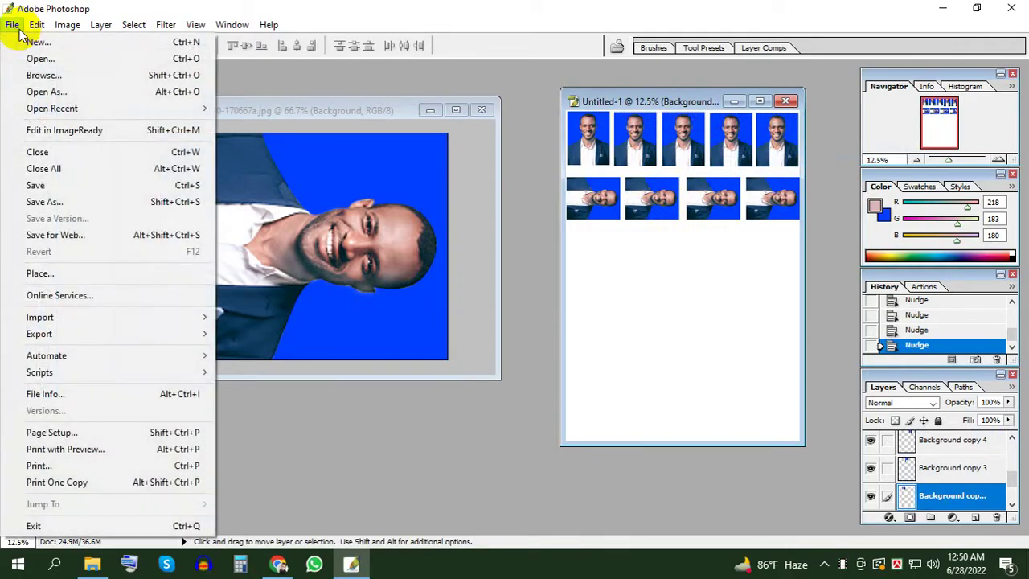
pyautogui.press('Escape')
pyautogui.hotkey('alt', 'e')
pyautogui.press('Escape')
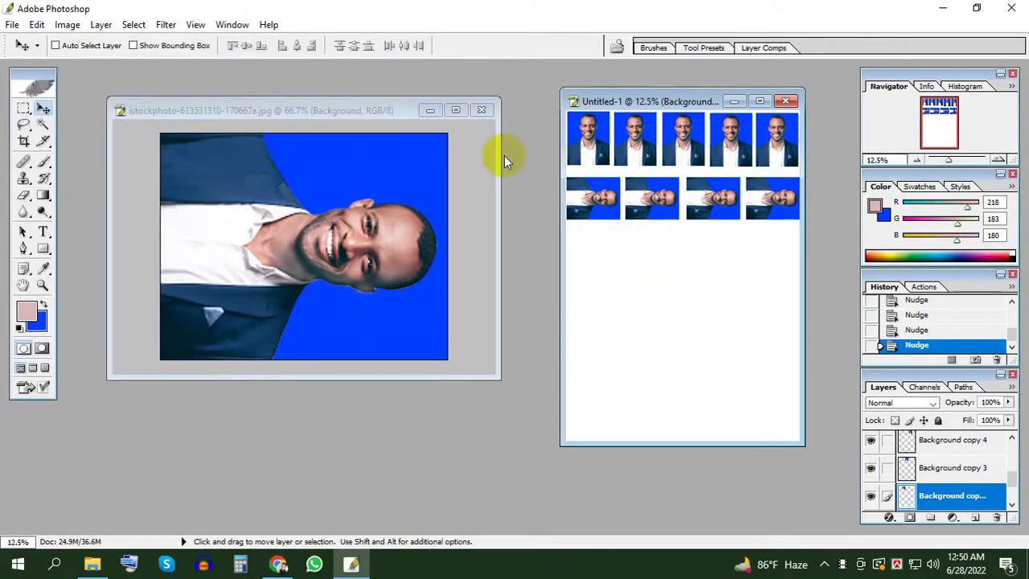
pyautogui.click(12, 24)
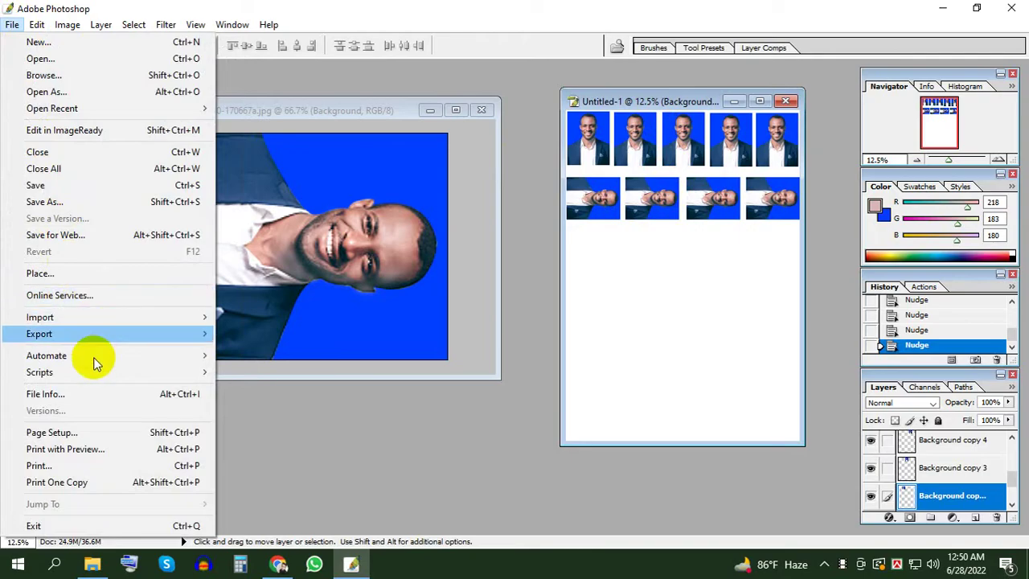
pyautogui.click(93, 449)
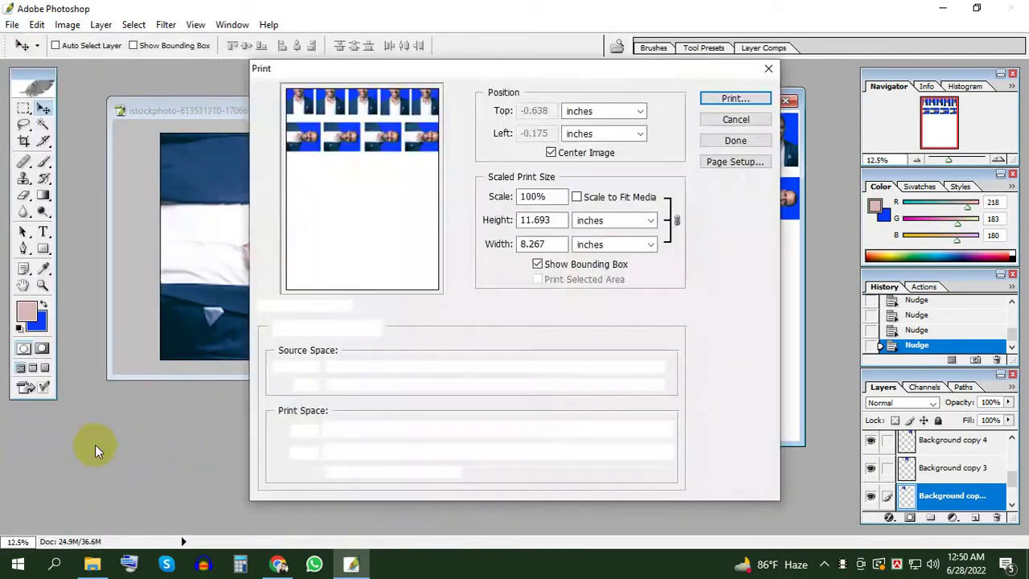
# Uncheck Center Image, position the sheet at Top -0.137 in, Left -0.212 in, and print
pyautogui.click(551, 153)
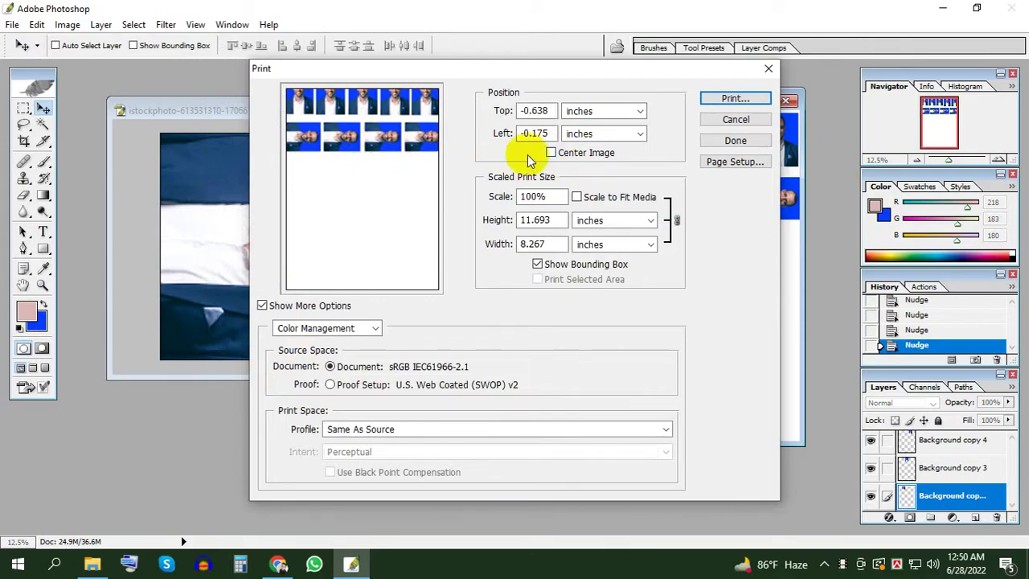
pyautogui.moveTo(367, 135); pyautogui.dragTo(366, 147)
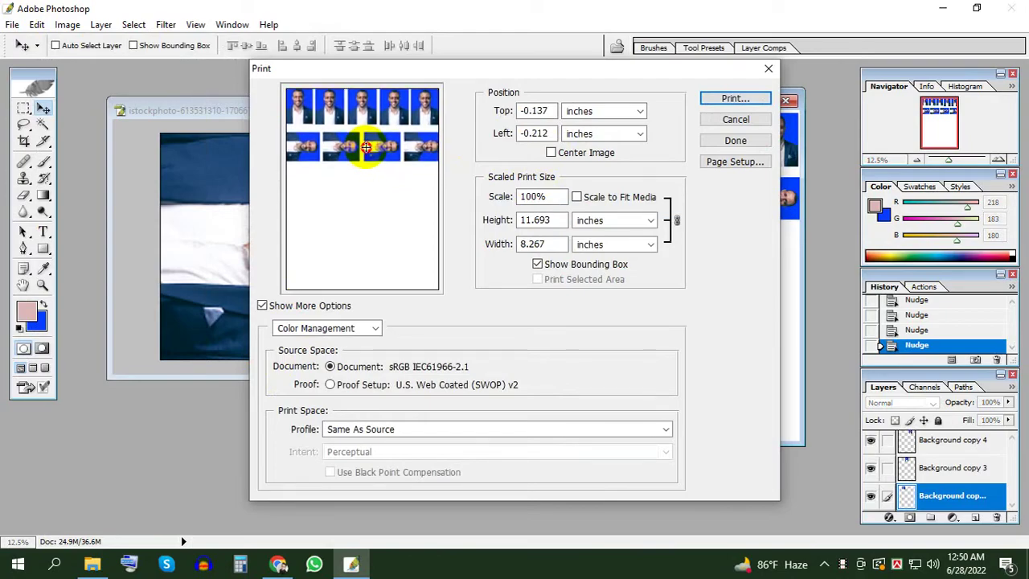
pyautogui.click(734, 99)
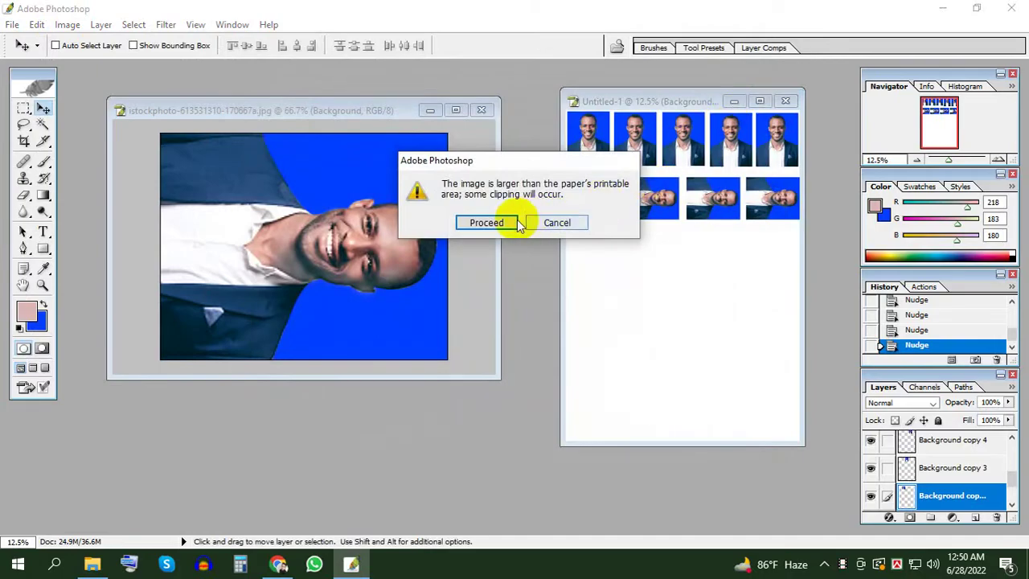
# Proceed past the clipping warning and print the sheet on the AnyDesk Printer
pyautogui.click(513, 221)
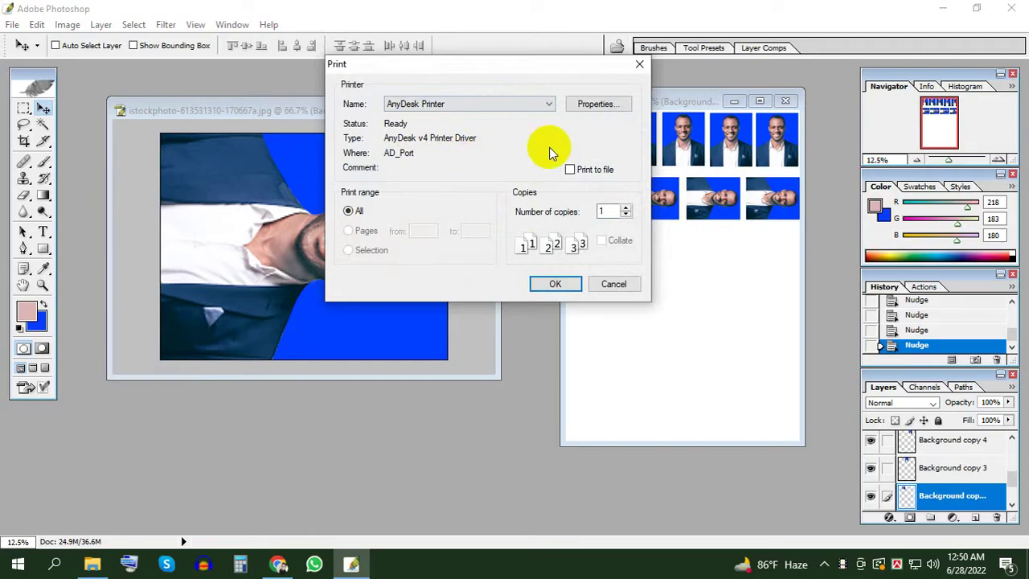
pyautogui.click(639, 63)
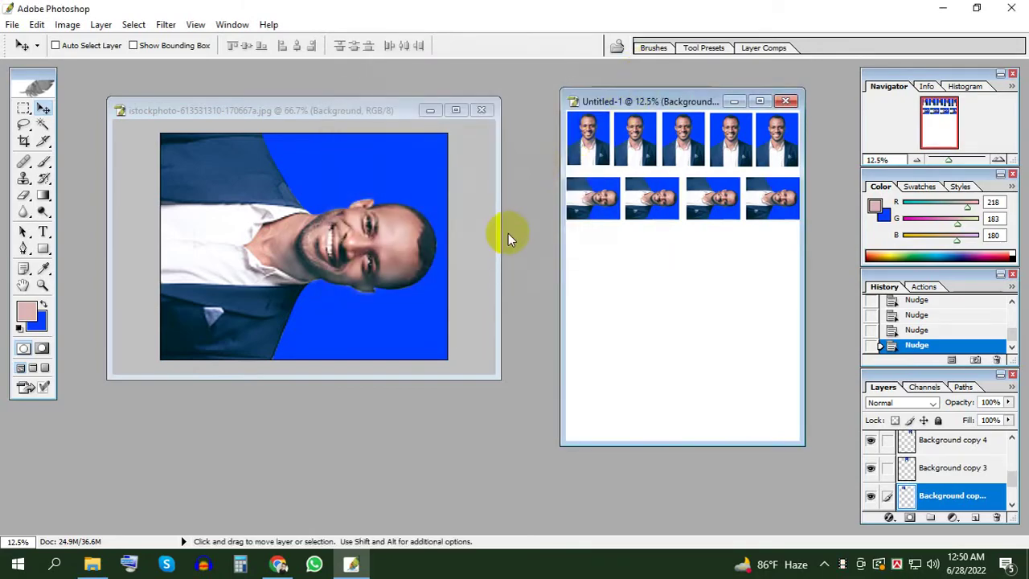